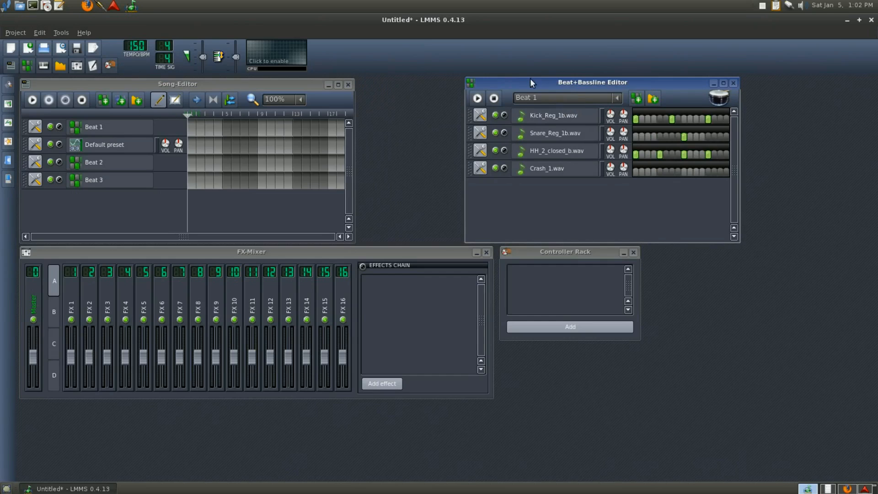
Step: Move the Beat+Bassline Editor down out of the way and widen the Song-Editor to about bar 57
{"action": "left_click_drag", "start_coordinate": [529, 80], "coordinate": [631, 274]}
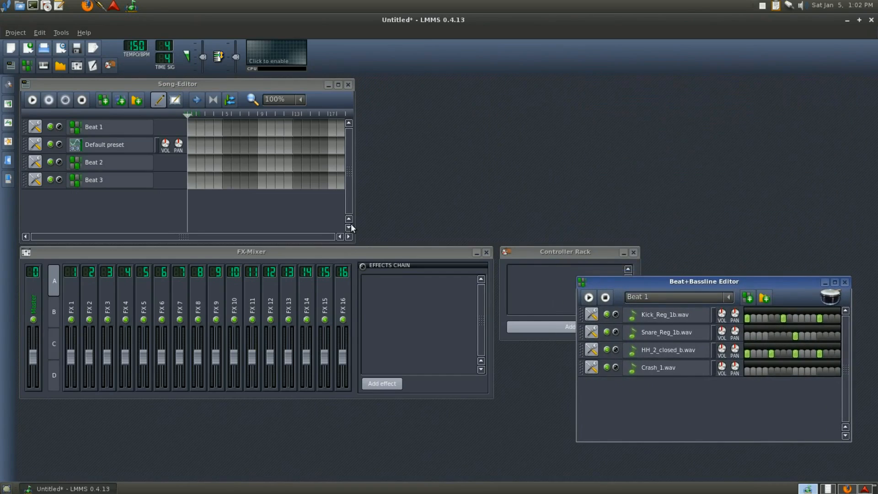
{"action": "left_click_drag", "start_coordinate": [355, 240], "coordinate": [690, 238]}
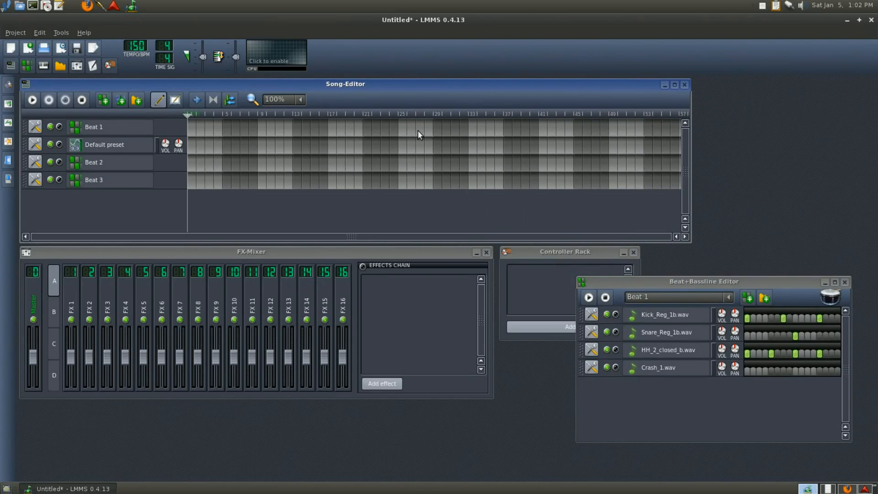
Step: Switch to the Exercise 3 score, examine where the drum part starts and which bars repeat, and return to LMMS
{"action": "left_click", "coordinate": [826, 488]}
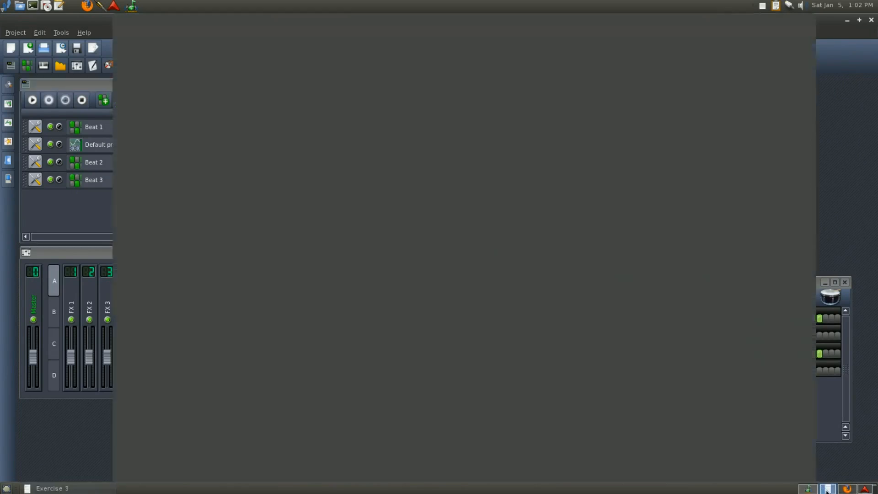
{"action": "scroll", "coordinate": [281, 274], "scroll_direction": "up", "scroll_amount": 10}
{"action": "scroll", "coordinate": [281, 274], "scroll_direction": "up", "scroll_amount": 5}
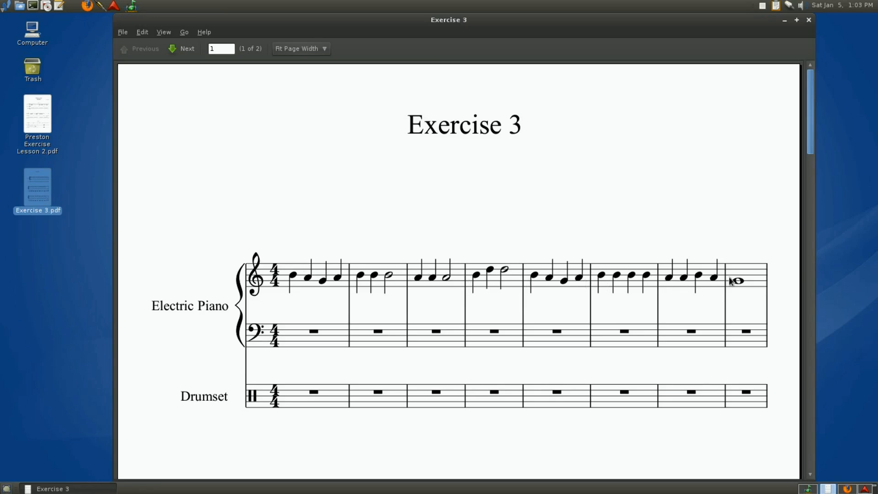
{"action": "scroll", "coordinate": [409, 286], "scroll_direction": "down", "scroll_amount": 4}
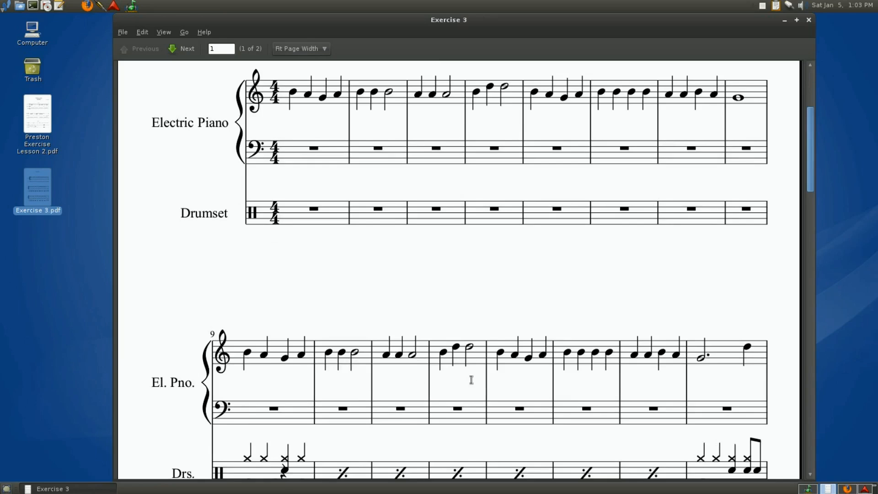
{"action": "scroll", "coordinate": [372, 356], "scroll_direction": "down", "scroll_amount": 3}
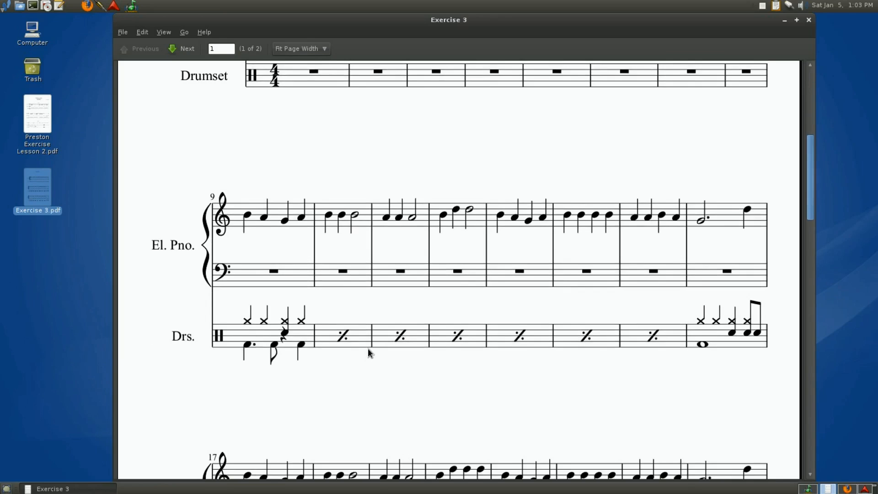
{"action": "scroll", "coordinate": [368, 348], "scroll_direction": "up", "scroll_amount": 2}
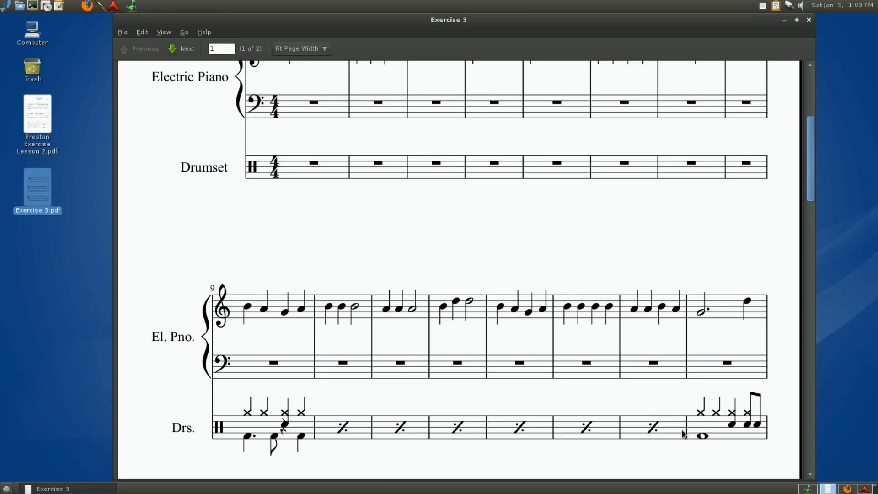
{"action": "left_click", "coordinate": [806, 489]}
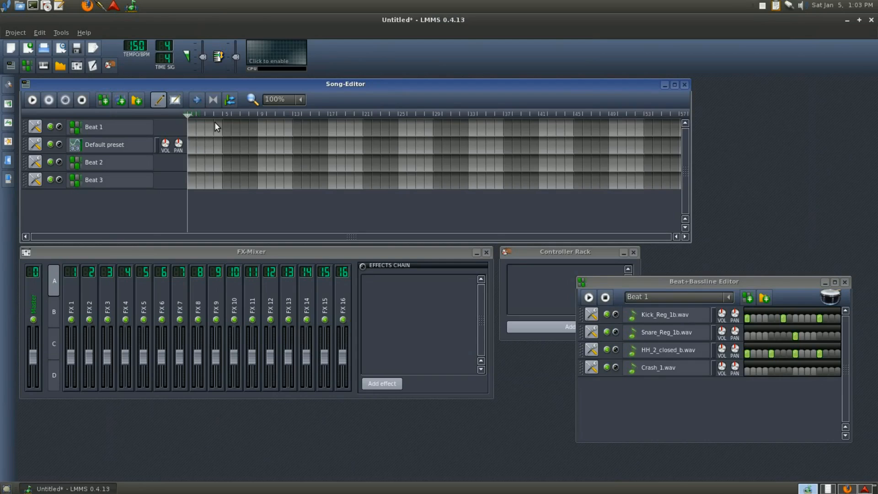
Step: Place seven separate one-bar Beat 1 blocks in the Song-Editor, covering bars 9 to 15
{"action": "left_click", "coordinate": [261, 122]}
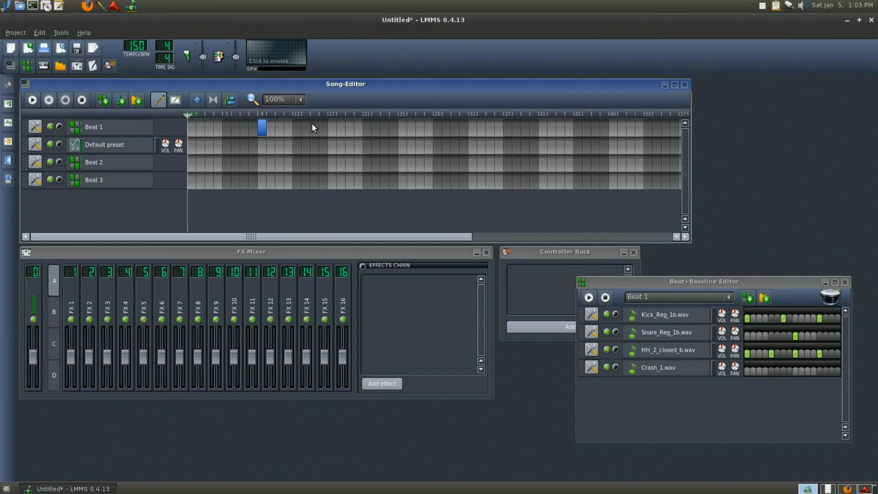
{"action": "left_click", "coordinate": [273, 127]}
{"action": "left_click", "coordinate": [279, 127]}
{"action": "left_click", "coordinate": [286, 126]}
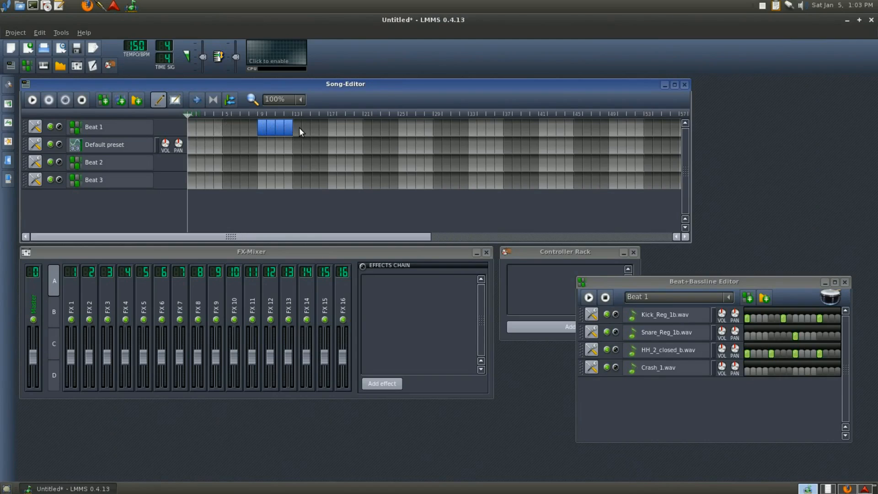
{"action": "left_click", "coordinate": [299, 127]}
{"action": "left_click", "coordinate": [307, 126]}
{"action": "left_click", "coordinate": [316, 125]}
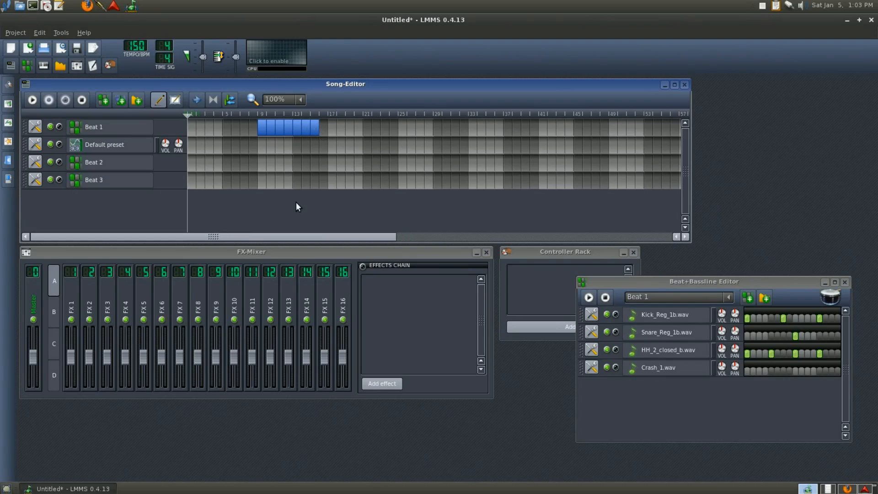
Step: Delete all seven one-bar Beat 1 blocks from bars 9 to 15
{"action": "right_click", "coordinate": [315, 131]}
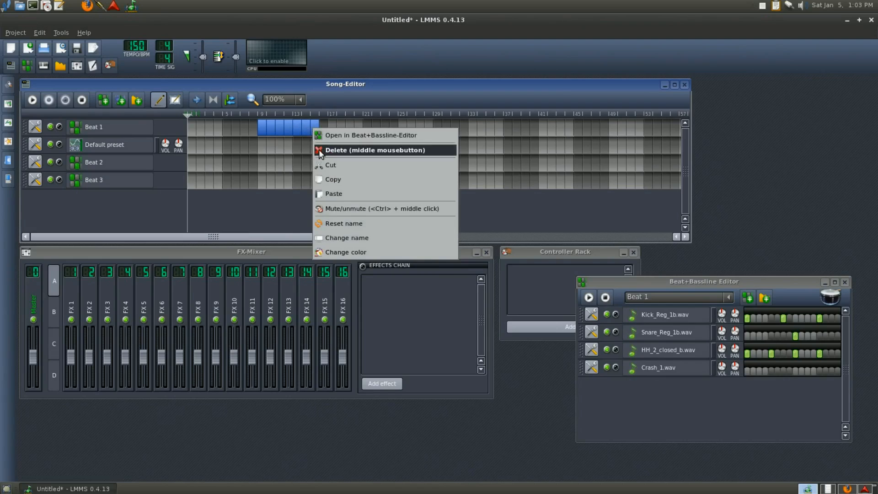
{"action": "left_click", "coordinate": [319, 149]}
{"action": "middle_click", "coordinate": [305, 132]}
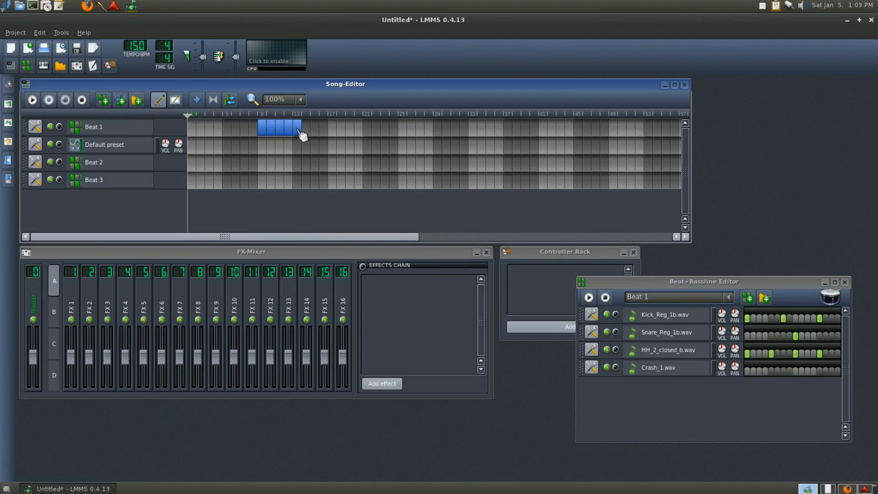
{"action": "middle_click", "coordinate": [301, 132]}
{"action": "middle_click", "coordinate": [288, 132]}
{"action": "middle_click", "coordinate": [278, 134]}
{"action": "middle_click", "coordinate": [269, 131]}
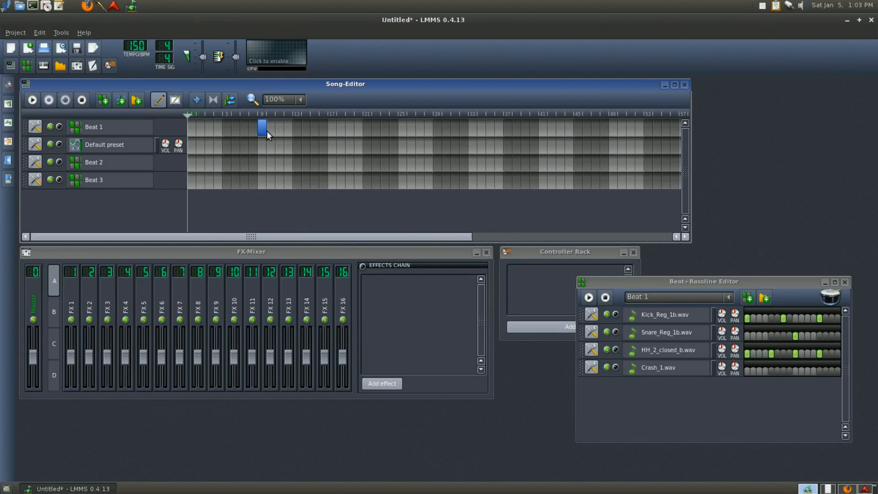
{"action": "middle_click", "coordinate": [262, 129]}
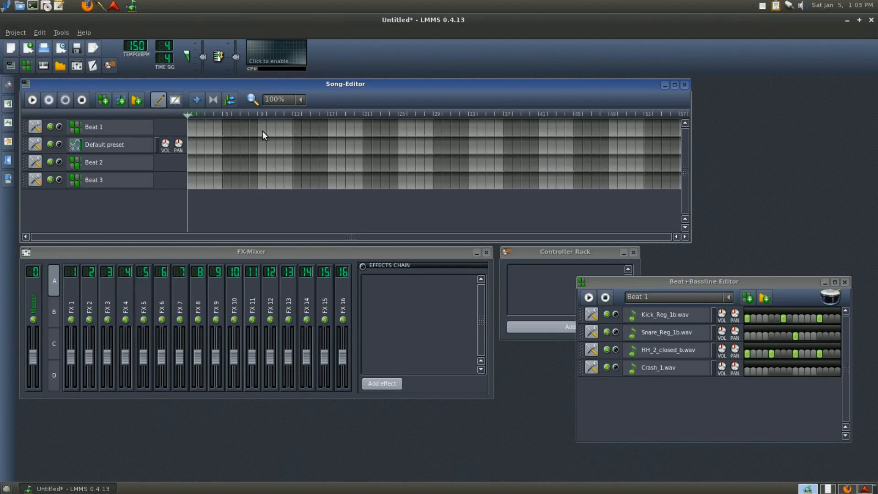
Step: Place one Beat 1 block at bar 9, stretch it to seven bars, and play the song from just before it
{"action": "left_click", "coordinate": [262, 129]}
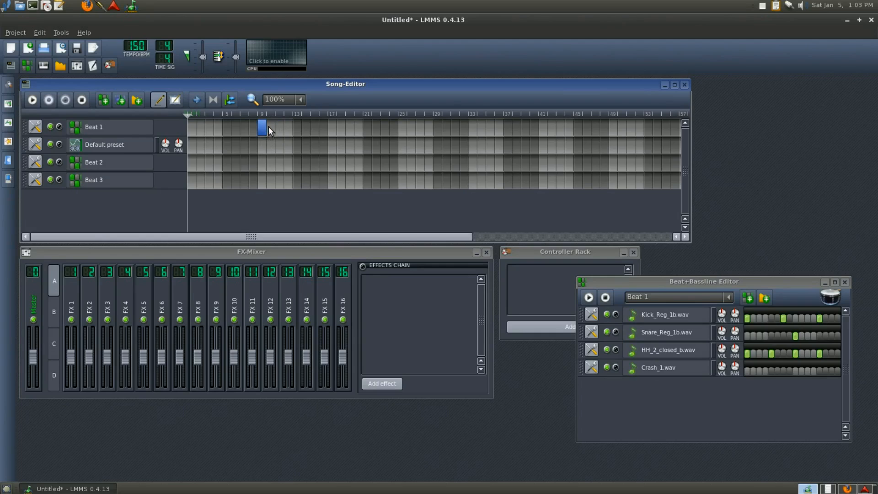
{"action": "left_click_drag", "start_coordinate": [266, 128], "coordinate": [317, 132]}
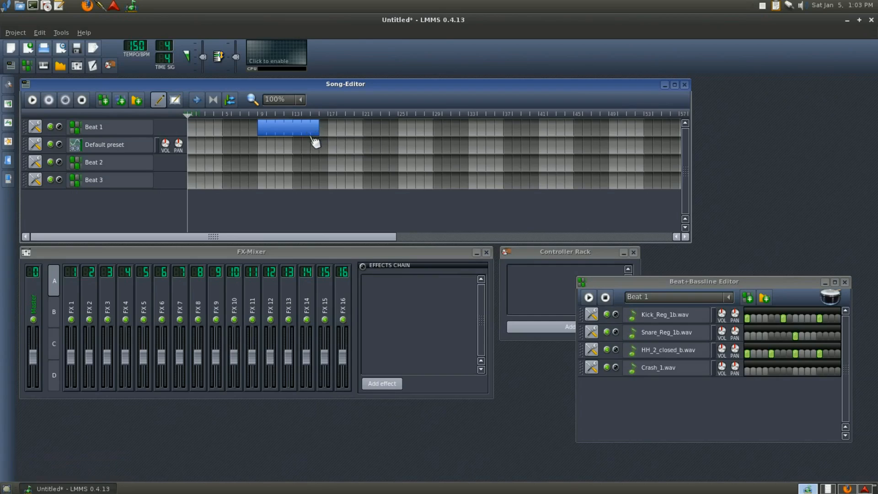
{"action": "left_click", "coordinate": [255, 114]}
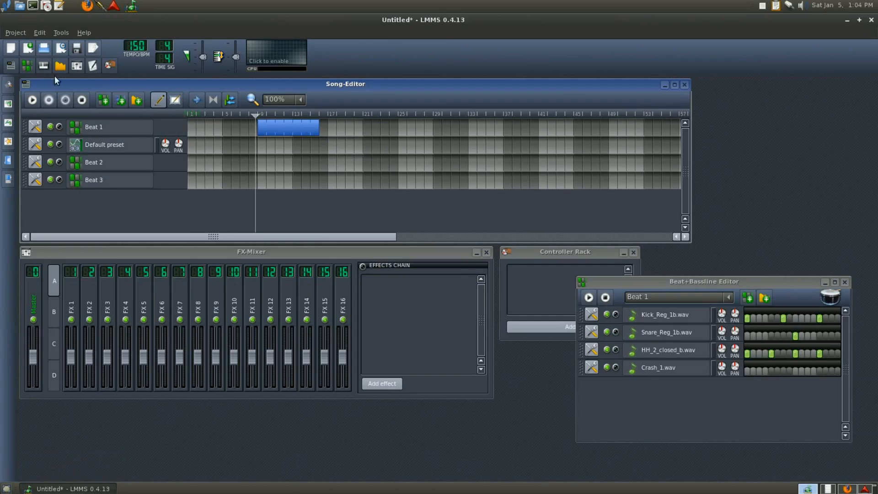
{"action": "left_click", "coordinate": [32, 99]}
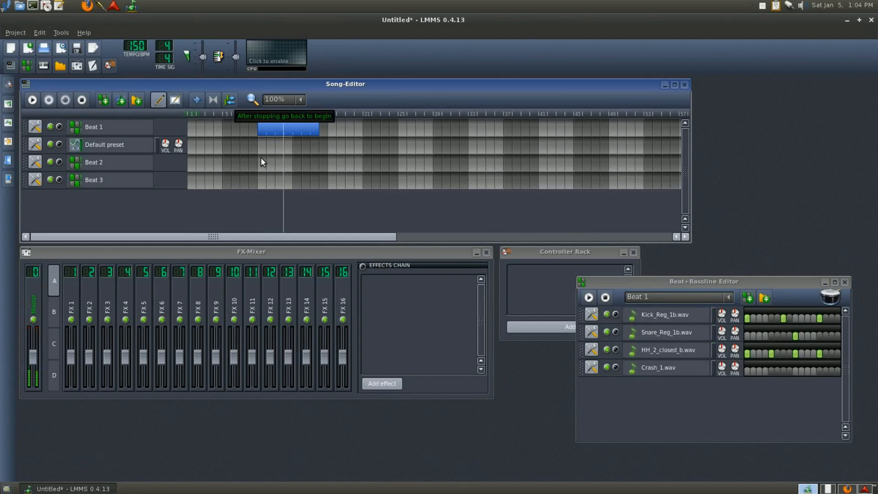
{"action": "left_click", "coordinate": [82, 100]}
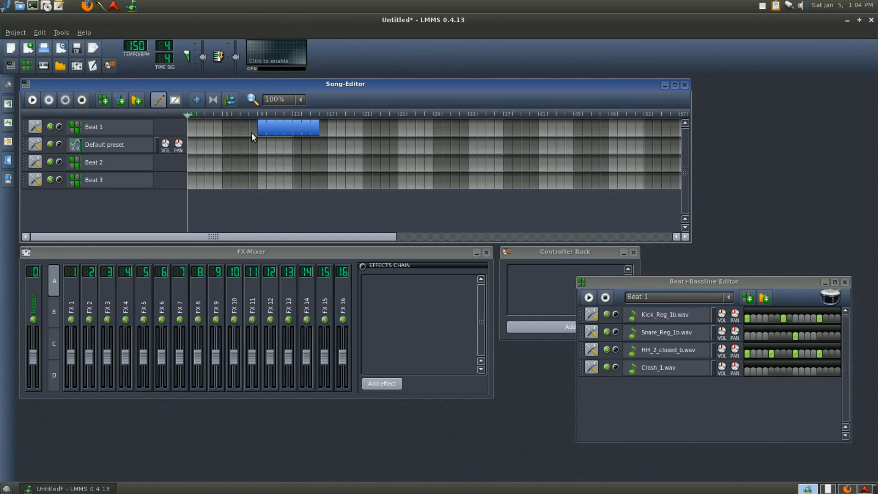
Step: Following the Exercise 3 score, place a one-bar Beat 2 block at bar 16
{"action": "left_click", "coordinate": [828, 488]}
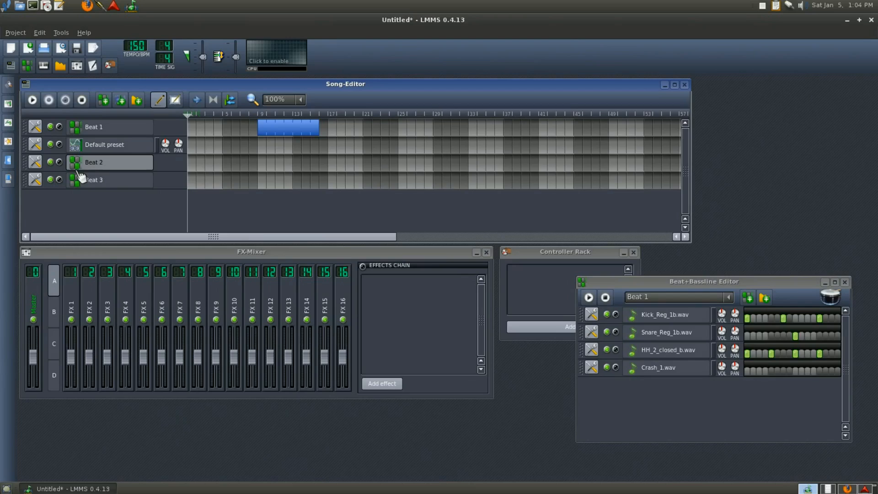
{"action": "left_click", "coordinate": [323, 165]}
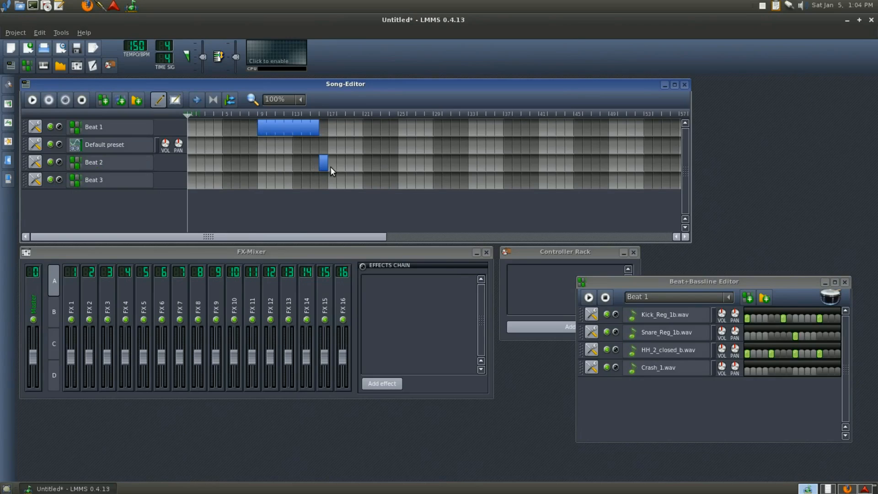
Step: Following the score's bars 17 to 24, place a seven-bar Beat 1 block at bar 17 and a one-bar Beat 2 block at bar 24
{"action": "left_click", "coordinate": [829, 489]}
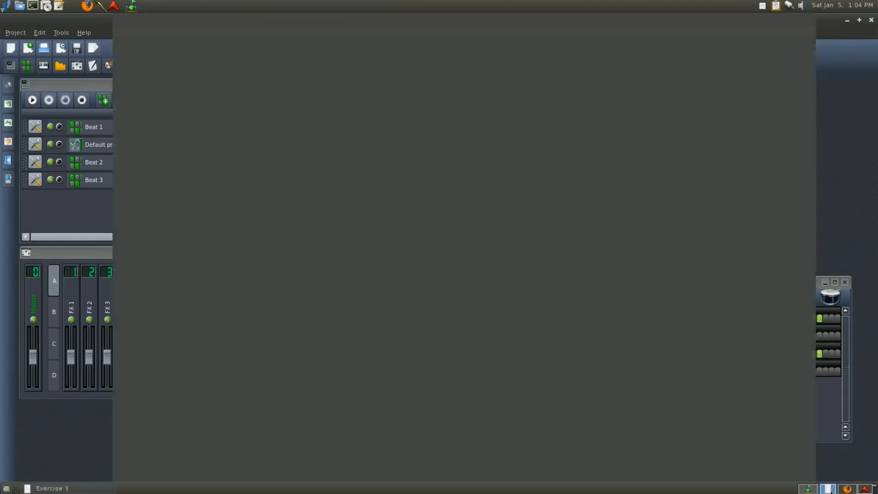
{"action": "scroll", "coordinate": [287, 203], "scroll_direction": "down", "scroll_amount": 6}
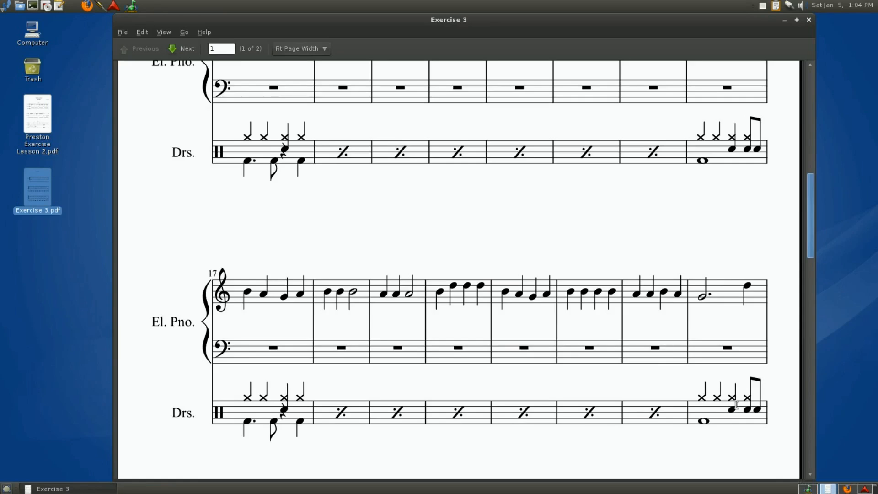
{"action": "left_click", "coordinate": [807, 488]}
{"action": "left_click", "coordinate": [333, 127]}
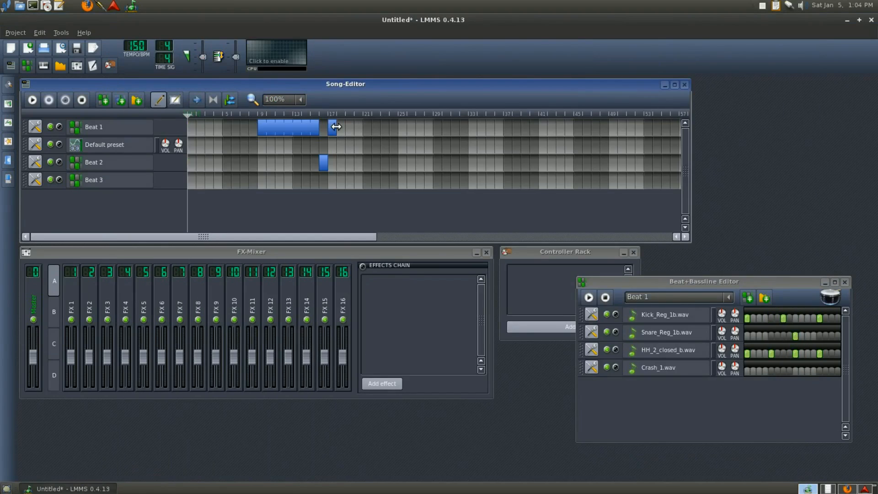
{"action": "left_click_drag", "start_coordinate": [336, 127], "coordinate": [385, 129]}
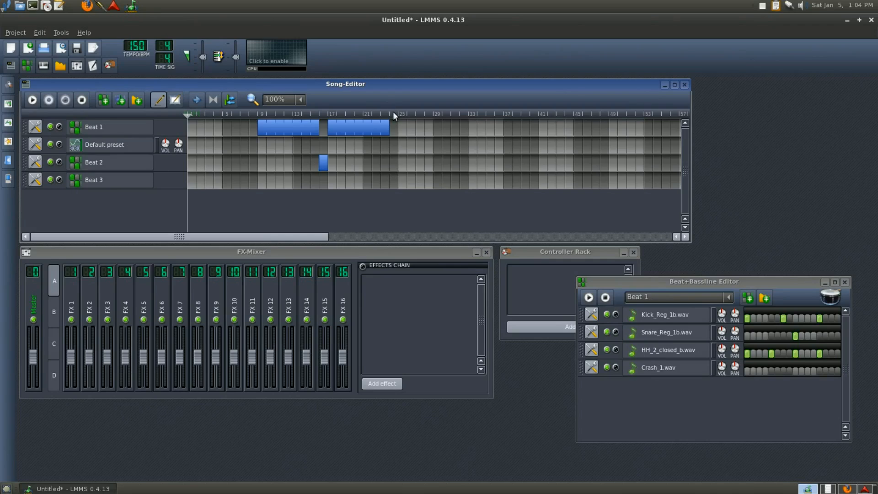
{"action": "left_click", "coordinate": [395, 163]}
Step: Play the song from about bar 14 to hear the transition between Beat 1 and Beat 2, and stop playback
{"action": "left_click", "coordinate": [307, 112]}
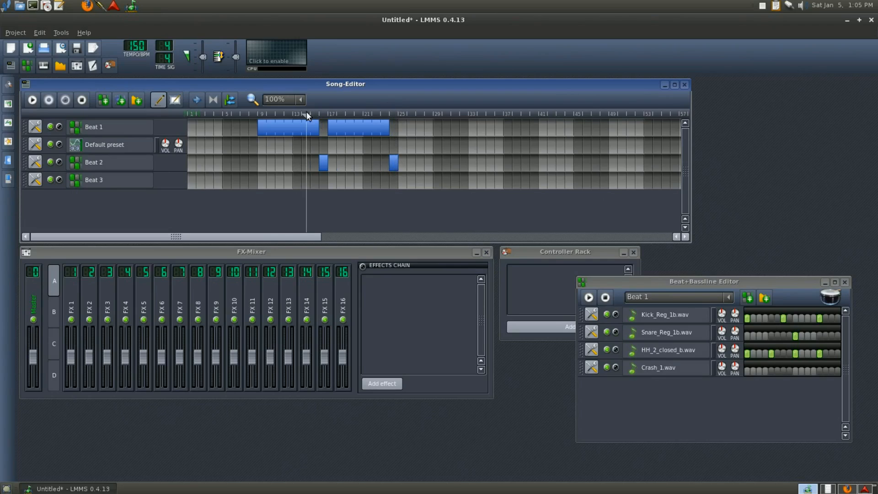
{"action": "left_click", "coordinate": [36, 101]}
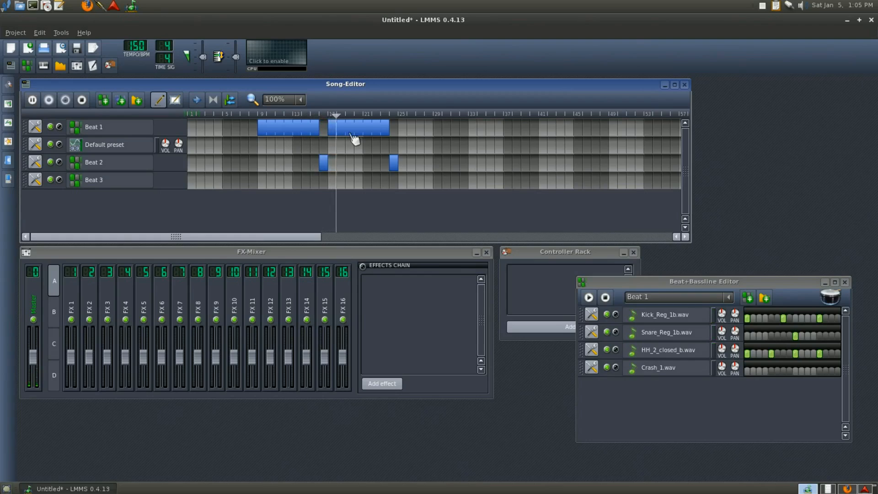
{"action": "left_click", "coordinate": [85, 101]}
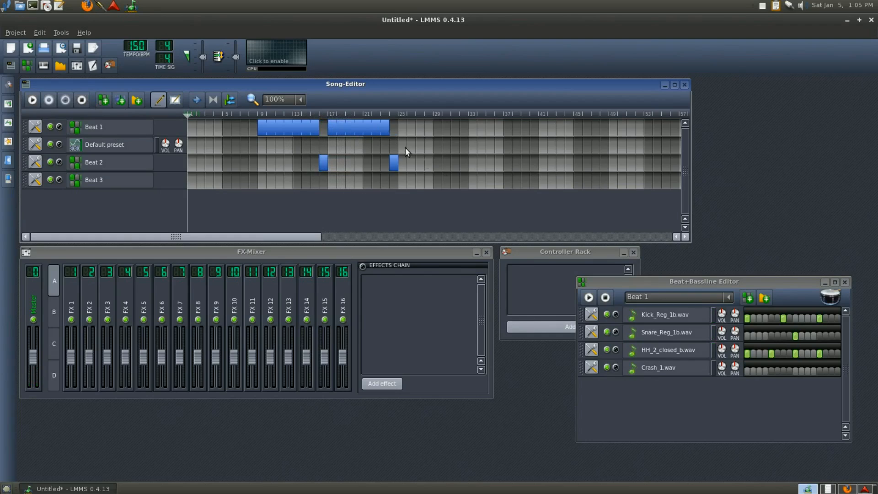
Step: Following the score's bars 25 to 32, place a seven-bar Beat 1 block at bar 25 and a one-bar Beat 3 block at bar 32
{"action": "left_click", "coordinate": [828, 488]}
{"action": "scroll", "coordinate": [397, 324], "scroll_direction": "down", "scroll_amount": 5}
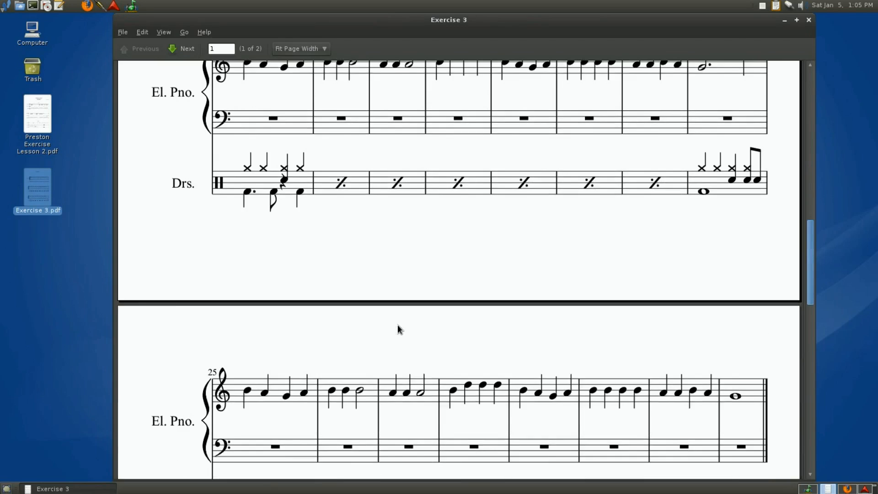
{"action": "scroll", "coordinate": [396, 324], "scroll_direction": "down", "scroll_amount": 3}
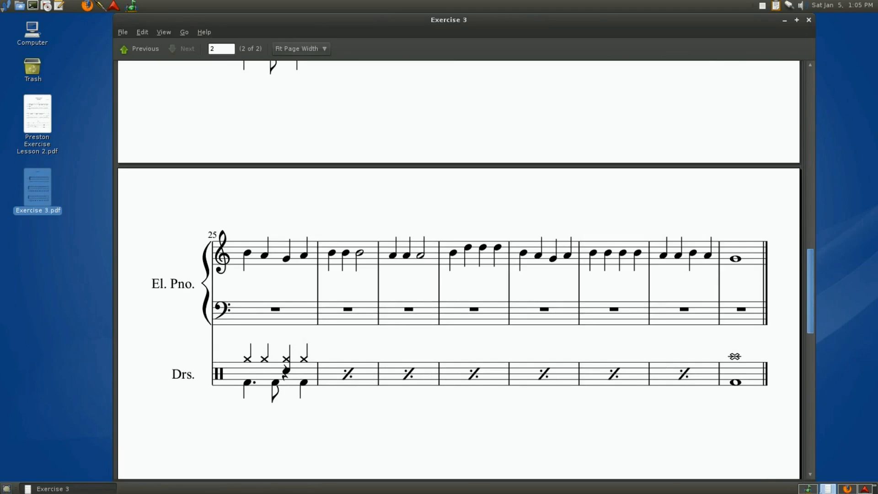
{"action": "left_click", "coordinate": [810, 488]}
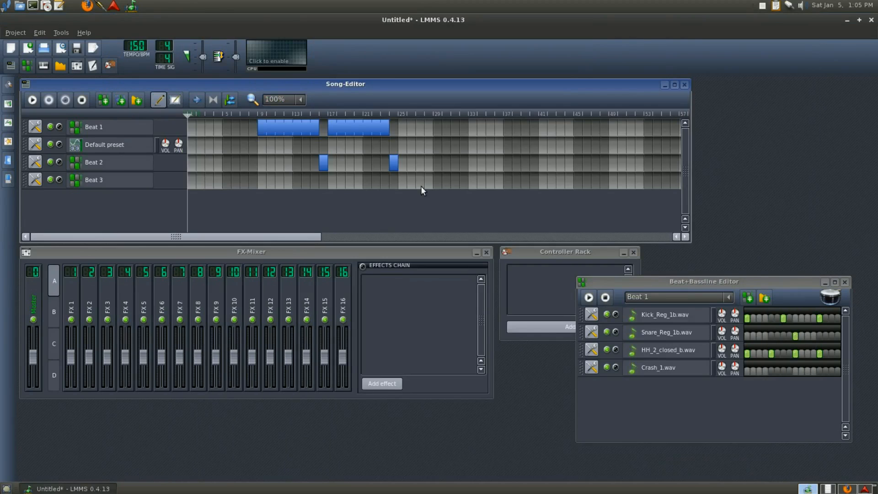
{"action": "left_click", "coordinate": [405, 126]}
{"action": "left_click_drag", "start_coordinate": [407, 128], "coordinate": [459, 132]}
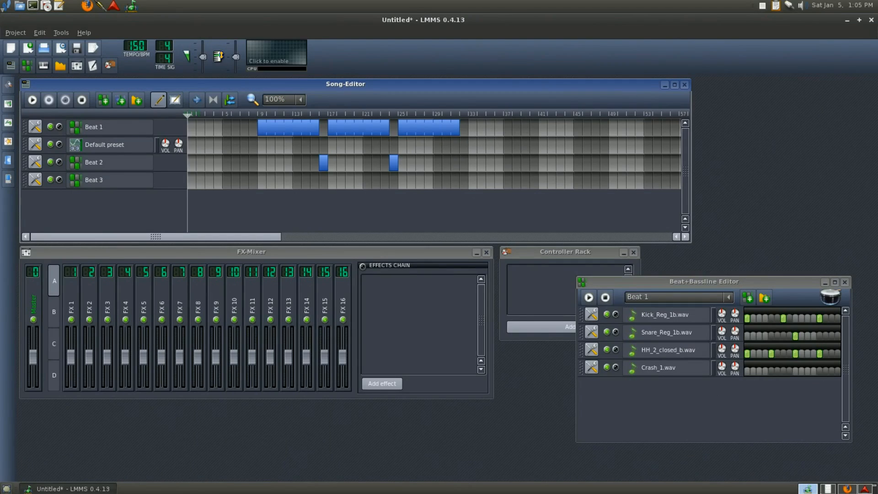
{"action": "left_click", "coordinate": [827, 489]}
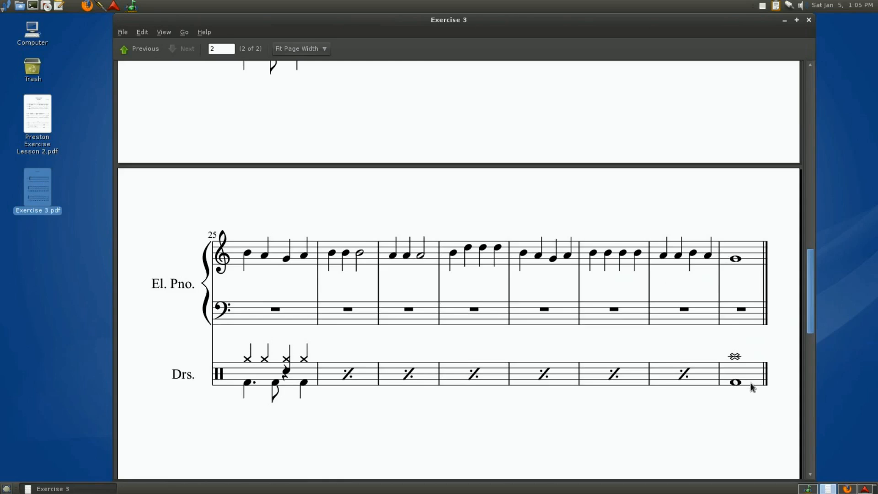
{"action": "left_click", "coordinate": [807, 488]}
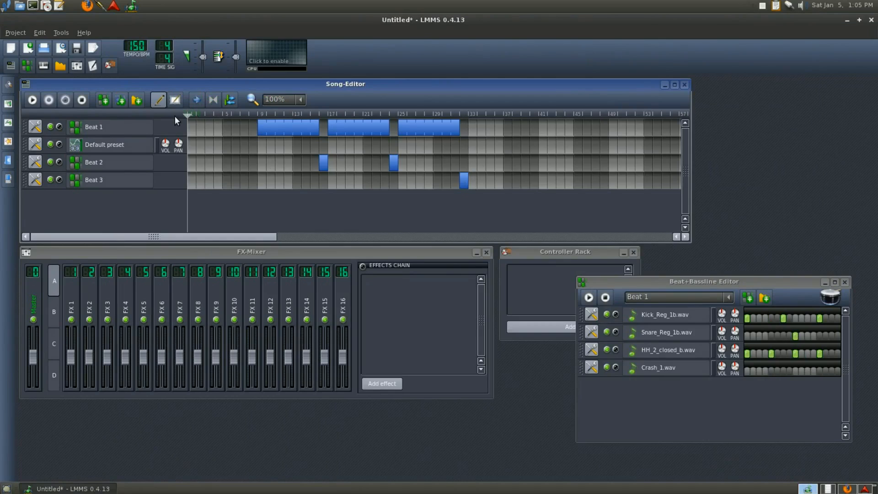
Step: Play the drum arrangement from the start of the song, stop playback, and shift the Beat+Bassline Editor window slightly
{"action": "left_click", "coordinate": [32, 100]}
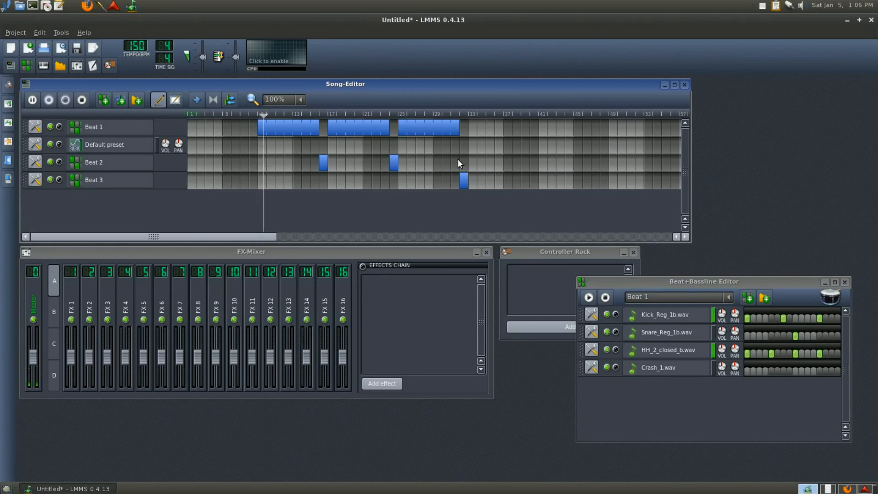
{"action": "left_click", "coordinate": [86, 100]}
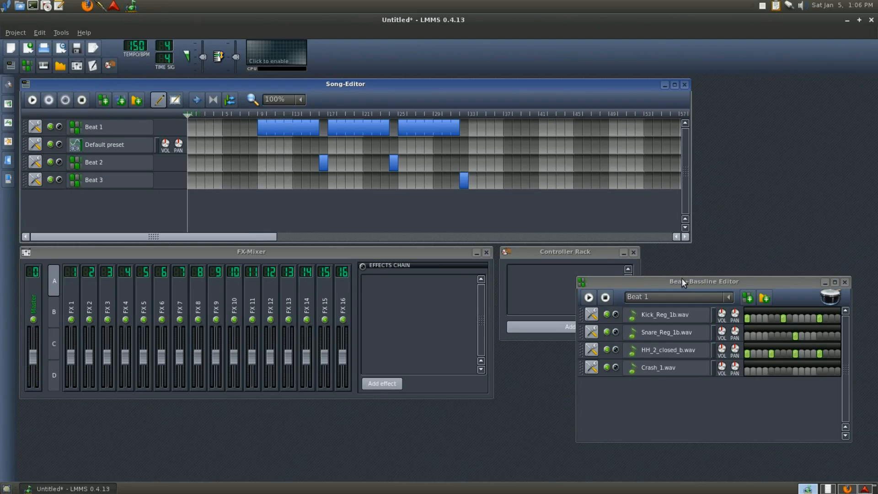
{"action": "mouse_move", "coordinate": [661, 281]}
{"action": "left_mouse_down"}
{"action": "mouse_move", "coordinate": [689, 274]}
{"action": "mouse_move", "coordinate": [668, 284]}
{"action": "left_mouse_up"}
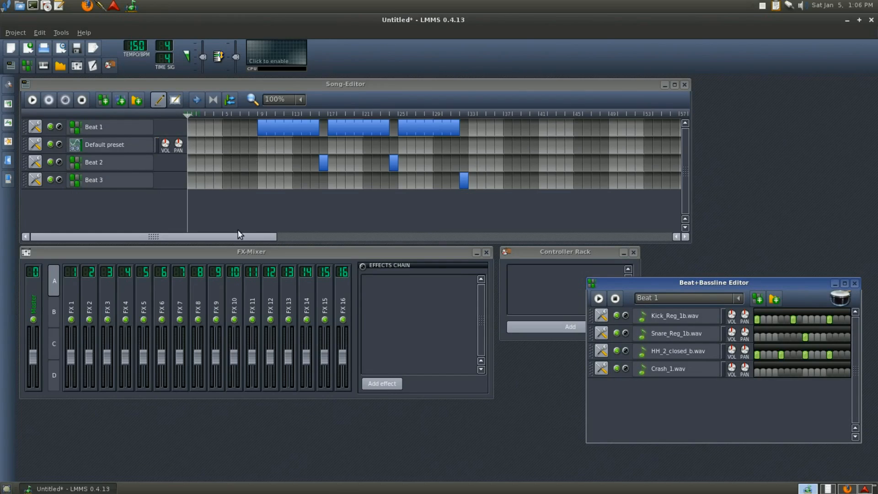
Step: Create a pattern at bar 1 of the Default preset track and open it in the piano roll
{"action": "left_click", "coordinate": [191, 145]}
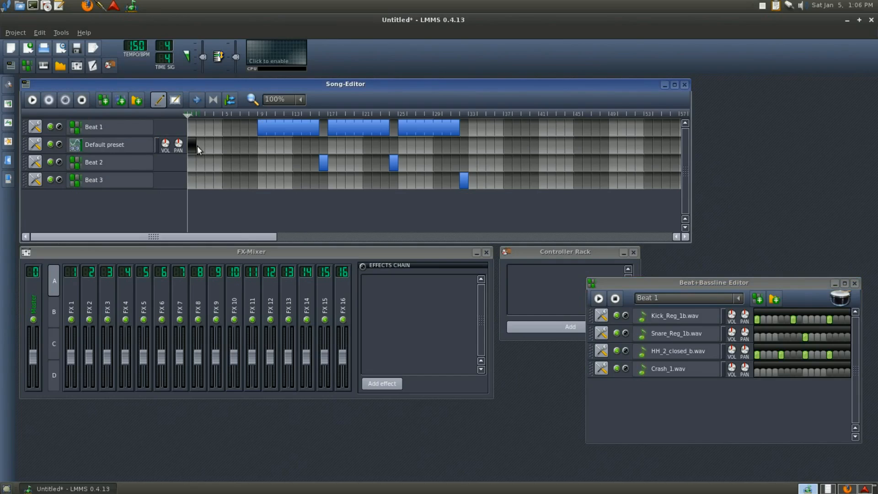
{"action": "left_click_drag", "start_coordinate": [196, 144], "coordinate": [459, 147]}
{"action": "right_click", "coordinate": [197, 149]}
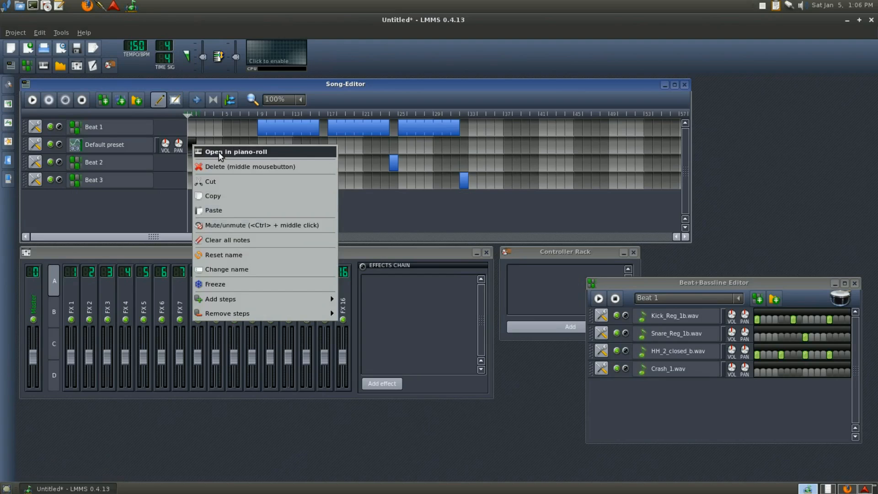
{"action": "left_click", "coordinate": [220, 154]}
{"action": "left_click_drag", "start_coordinate": [212, 167], "coordinate": [286, 123]}
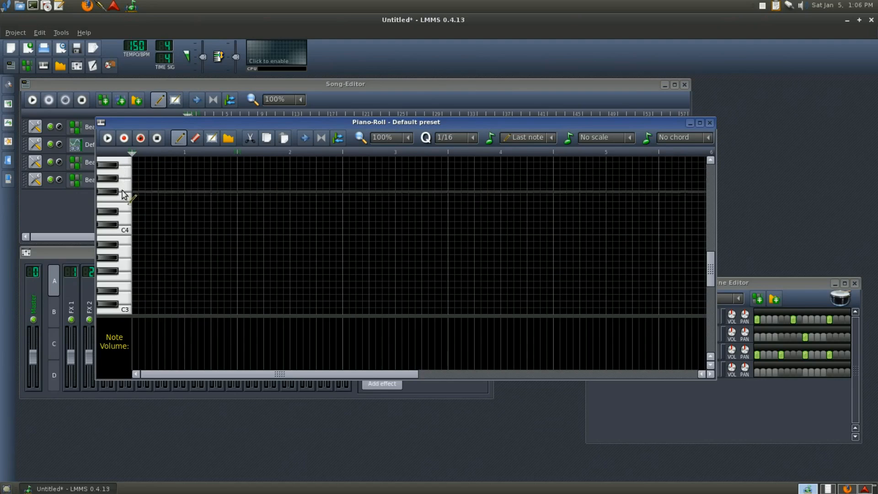
Step: Examine the piano-roll keyboard's octaves across its full range, from C0 up to C8 and back towards C4 and C5
{"action": "scroll", "coordinate": [121, 231], "scroll_direction": "down", "scroll_amount": 9}
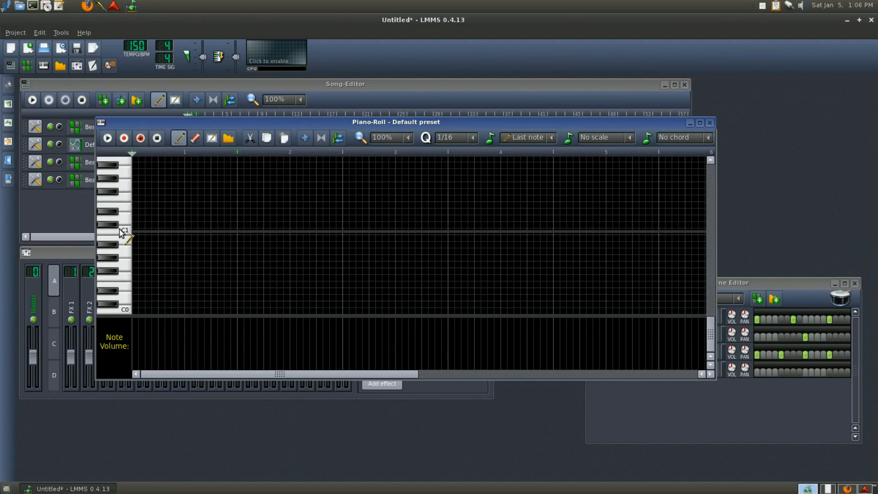
{"action": "scroll", "coordinate": [121, 231], "scroll_direction": "up", "scroll_amount": 20}
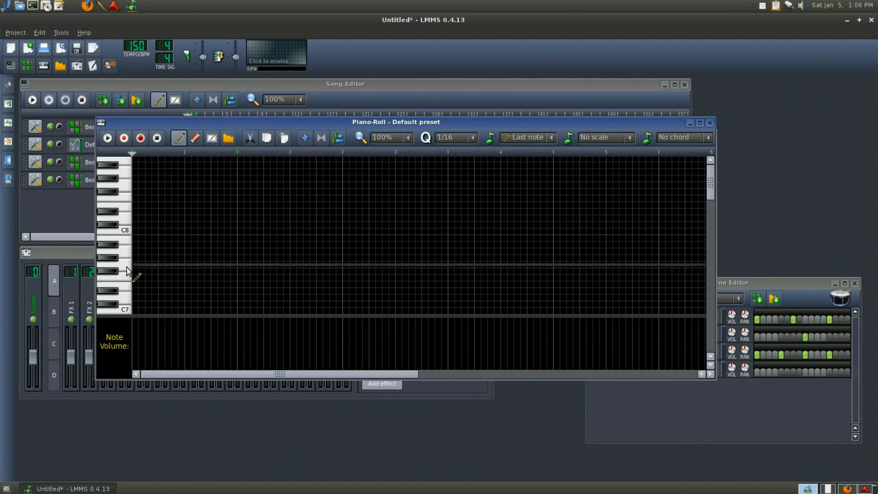
{"action": "scroll", "coordinate": [128, 281], "scroll_direction": "down", "scroll_amount": 6}
{"action": "scroll", "coordinate": [127, 283], "scroll_direction": "down", "scroll_amount": 6}
{"action": "scroll", "coordinate": [127, 282], "scroll_direction": "down", "scroll_amount": 6}
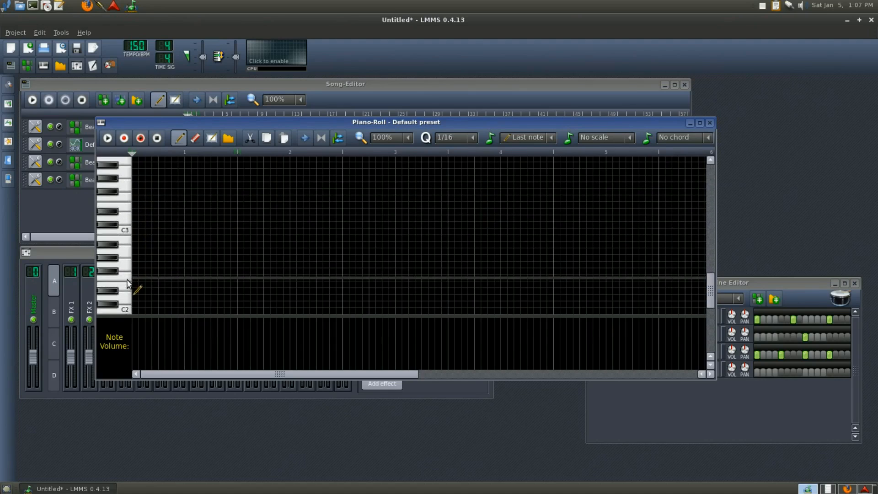
{"action": "scroll", "coordinate": [126, 280], "scroll_direction": "down", "scroll_amount": 3}
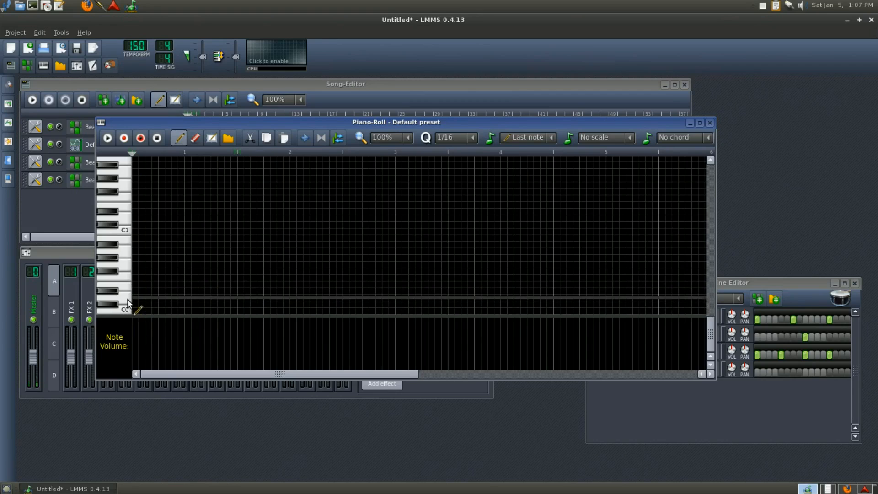
{"action": "scroll", "coordinate": [127, 230], "scroll_direction": "up", "scroll_amount": 3}
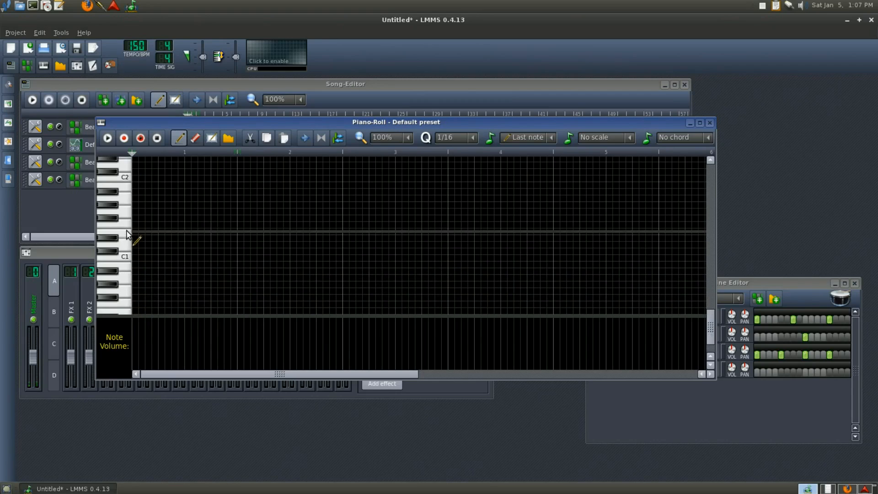
{"action": "scroll", "coordinate": [128, 177], "scroll_direction": "up", "scroll_amount": 3}
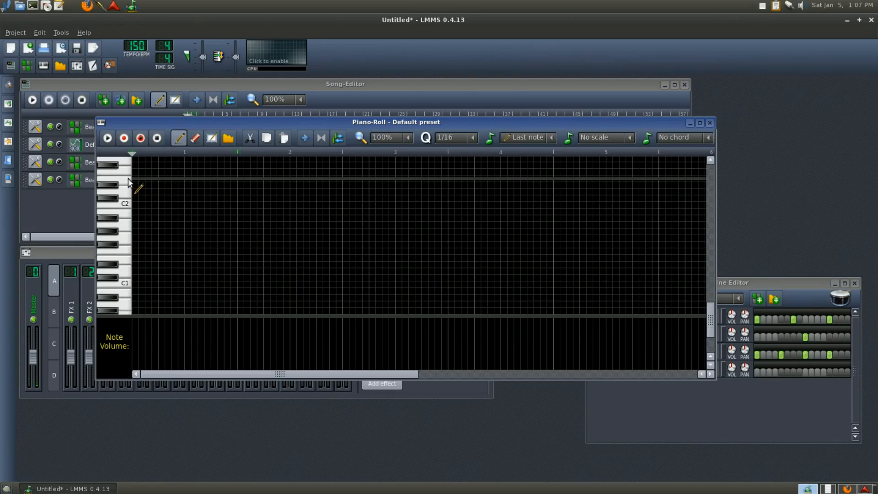
{"action": "scroll", "coordinate": [126, 183], "scroll_direction": "up", "scroll_amount": 3}
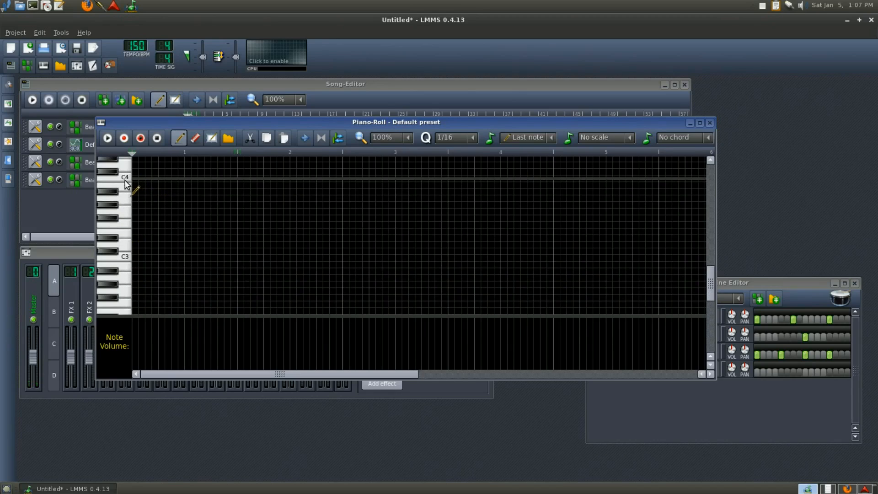
{"action": "scroll", "coordinate": [125, 178], "scroll_direction": "up", "scroll_amount": 3}
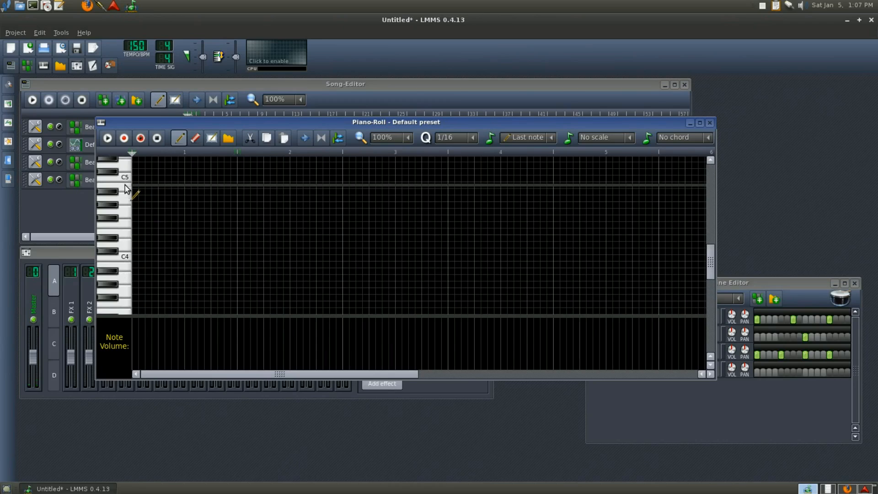
{"action": "scroll", "coordinate": [126, 179], "scroll_direction": "up", "scroll_amount": 4}
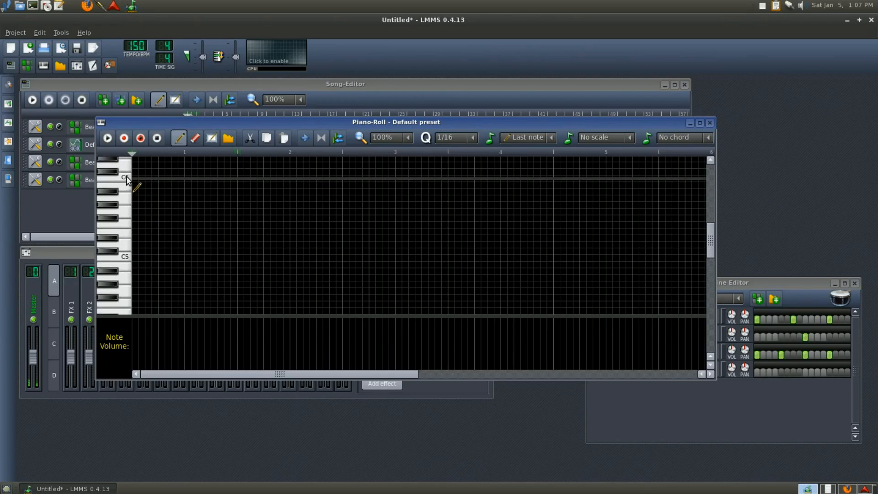
{"action": "scroll", "coordinate": [127, 189], "scroll_direction": "up", "scroll_amount": 7}
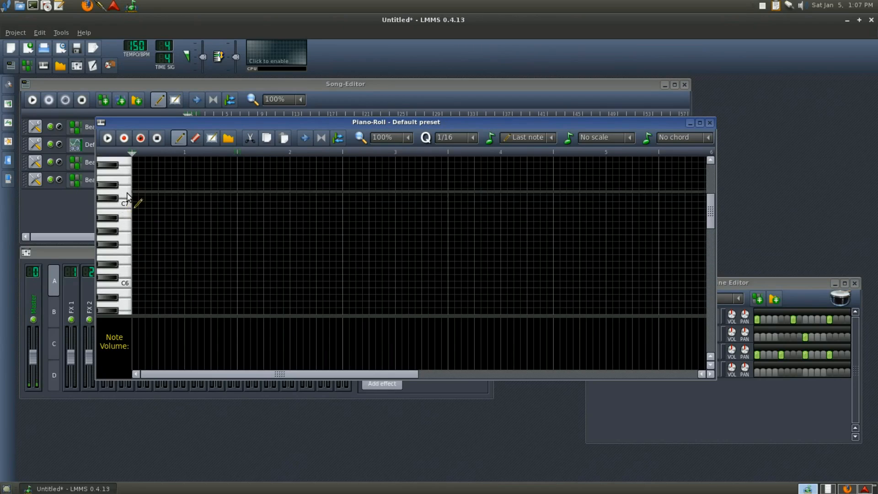
{"action": "scroll", "coordinate": [129, 196], "scroll_direction": "up", "scroll_amount": 2}
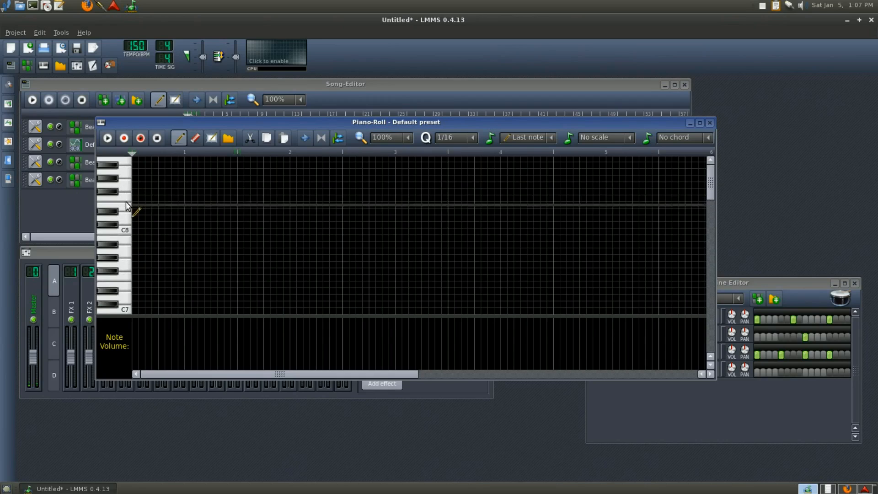
{"action": "scroll", "coordinate": [129, 192], "scroll_direction": "down", "scroll_amount": 6}
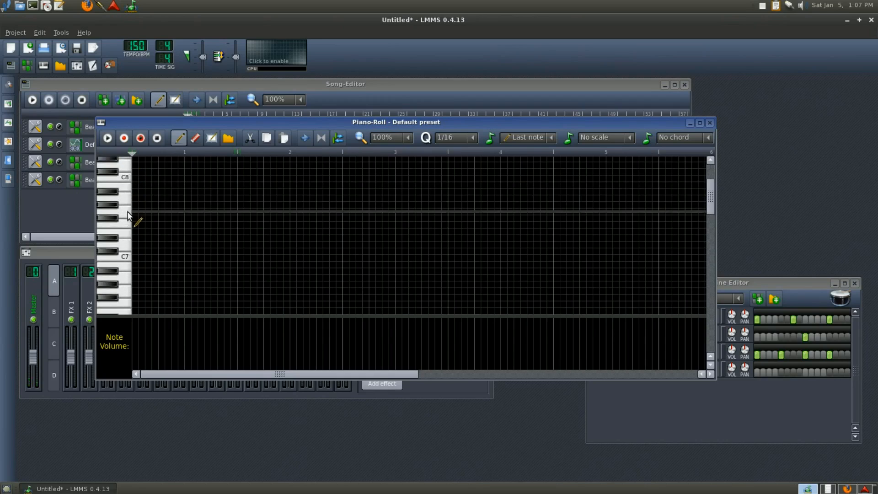
{"action": "scroll", "coordinate": [128, 219], "scroll_direction": "down", "scroll_amount": 4}
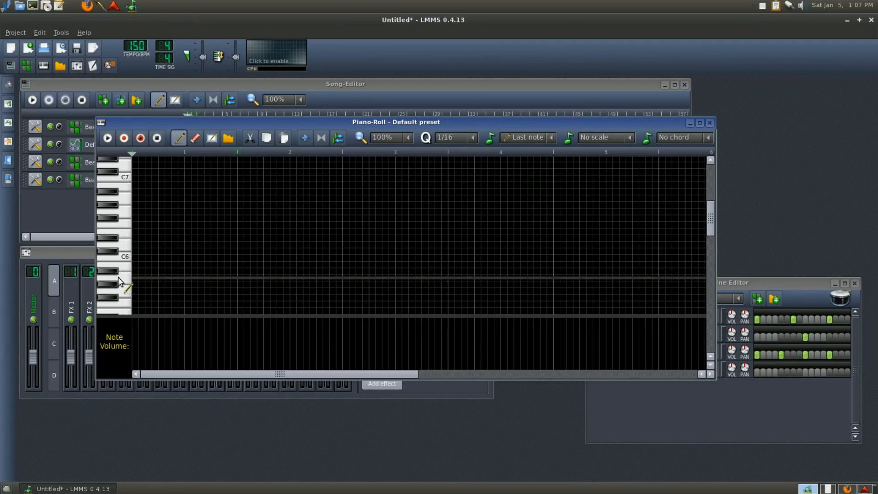
{"action": "scroll", "coordinate": [118, 278], "scroll_direction": "down", "scroll_amount": 3}
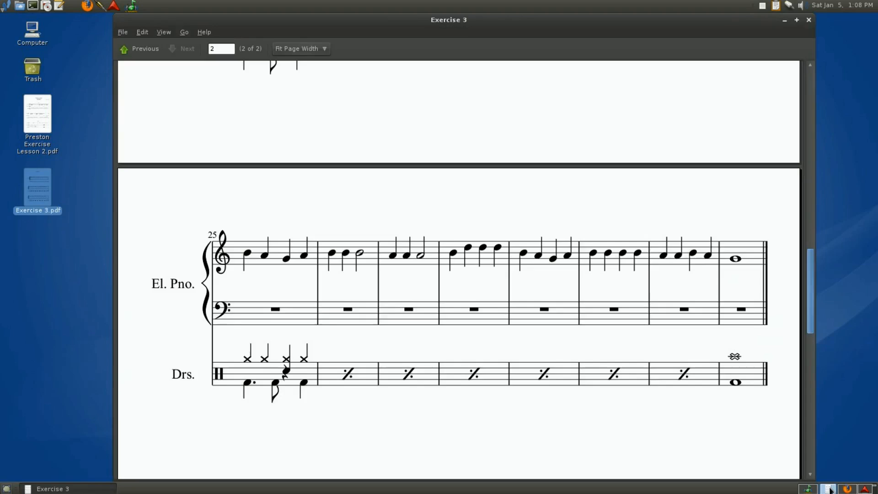
Step: Consult the electric piano melody at the beginning of the Exercise 3 score and return to the LMMS piano roll
{"action": "left_click", "coordinate": [828, 488]}
{"action": "left_click", "coordinate": [805, 489]}
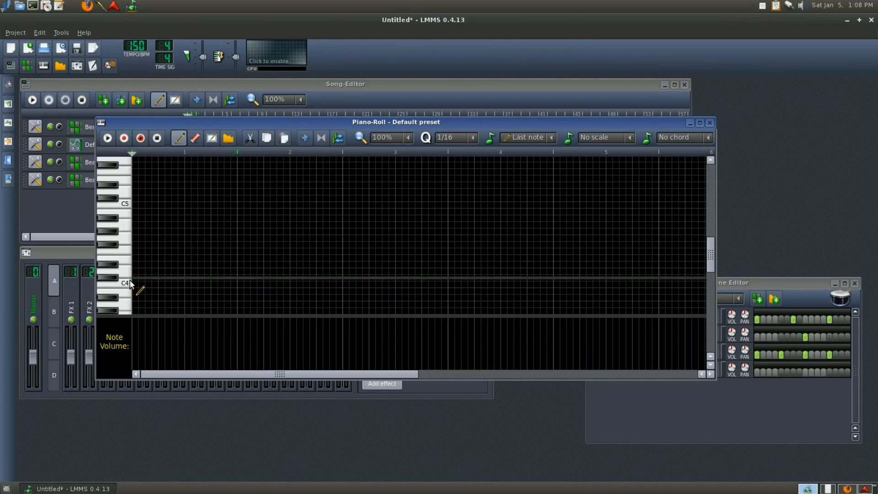
{"action": "left_click", "coordinate": [827, 488]}
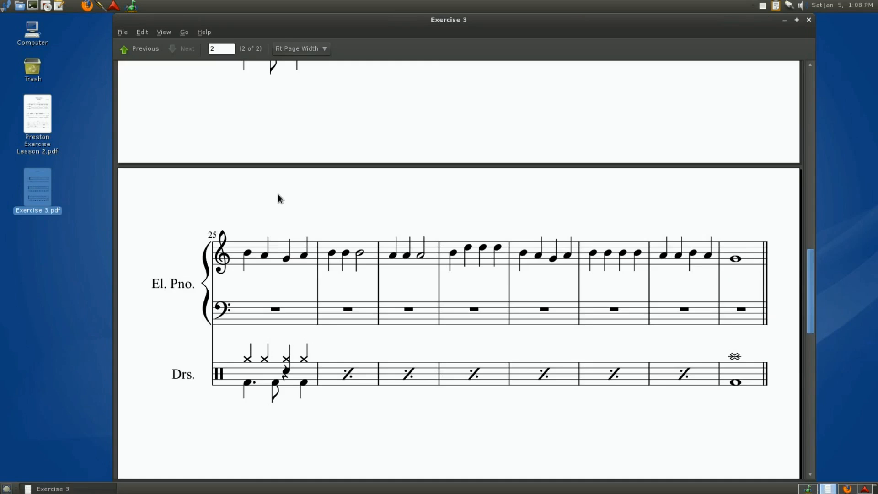
{"action": "scroll", "coordinate": [278, 192], "scroll_direction": "up", "scroll_amount": 3}
{"action": "scroll", "coordinate": [278, 192], "scroll_direction": "up", "scroll_amount": 15}
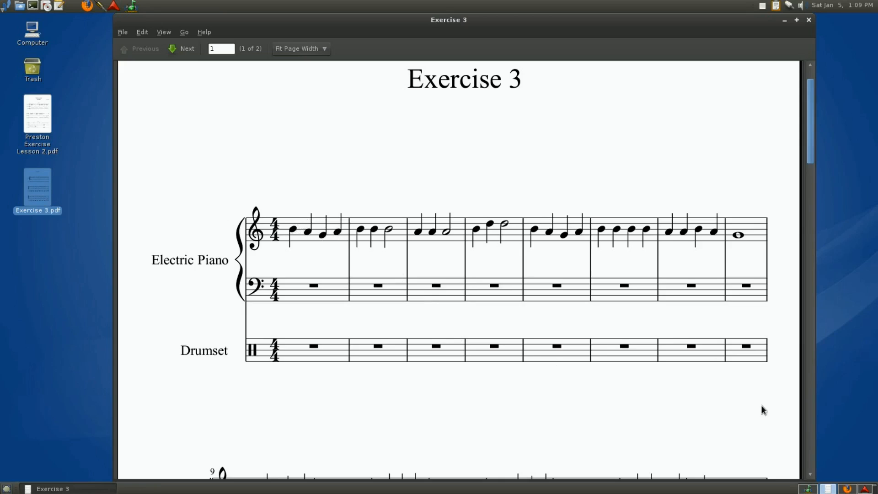
{"action": "left_click", "coordinate": [809, 488]}
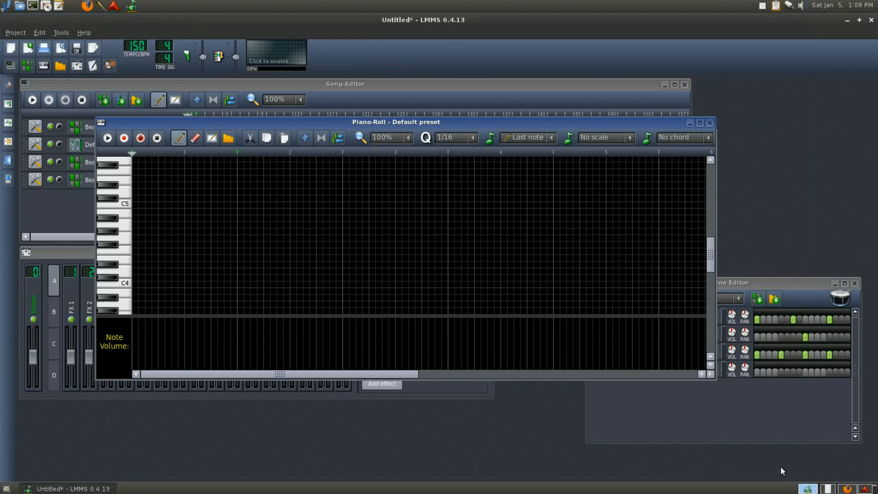
Step: Enter bar 1 of the piano melody as four quarter notes: B4, A4, G4 and A4
{"action": "left_click", "coordinate": [135, 213]}
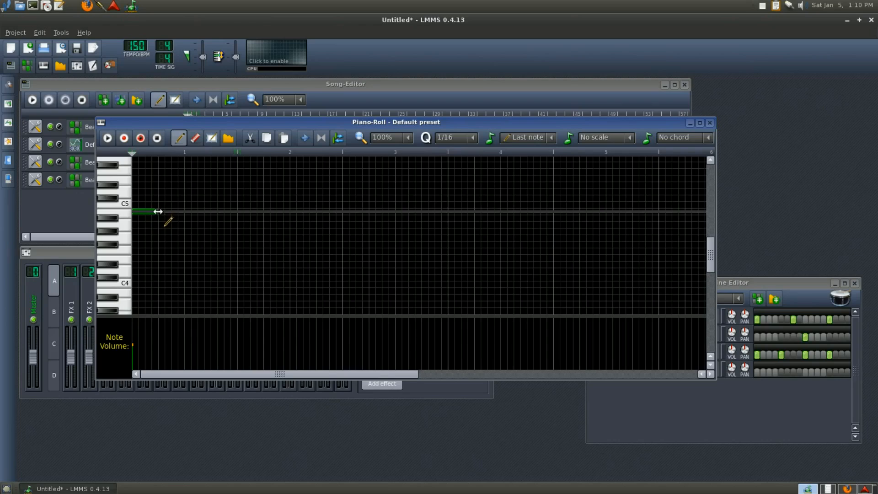
{"action": "mouse_move", "coordinate": [157, 211]}
{"action": "left_mouse_down"}
{"action": "mouse_move", "coordinate": [239, 215]}
{"action": "mouse_move", "coordinate": [135, 218]}
{"action": "mouse_move", "coordinate": [152, 215]}
{"action": "left_mouse_up"}
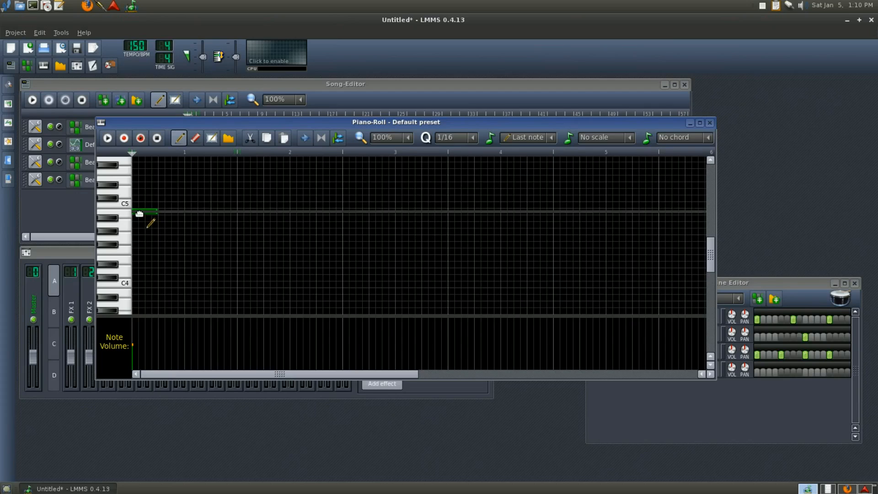
{"action": "left_click", "coordinate": [160, 225]}
{"action": "left_click", "coordinate": [184, 238]}
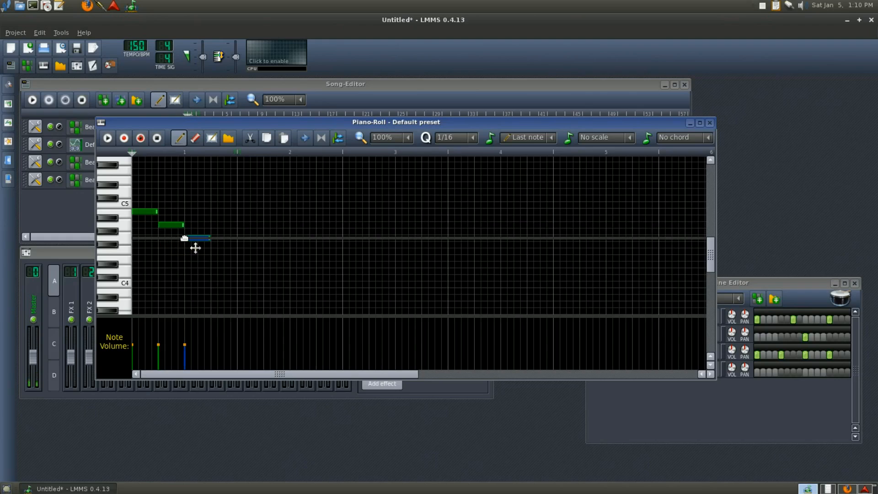
{"action": "left_click", "coordinate": [211, 224]}
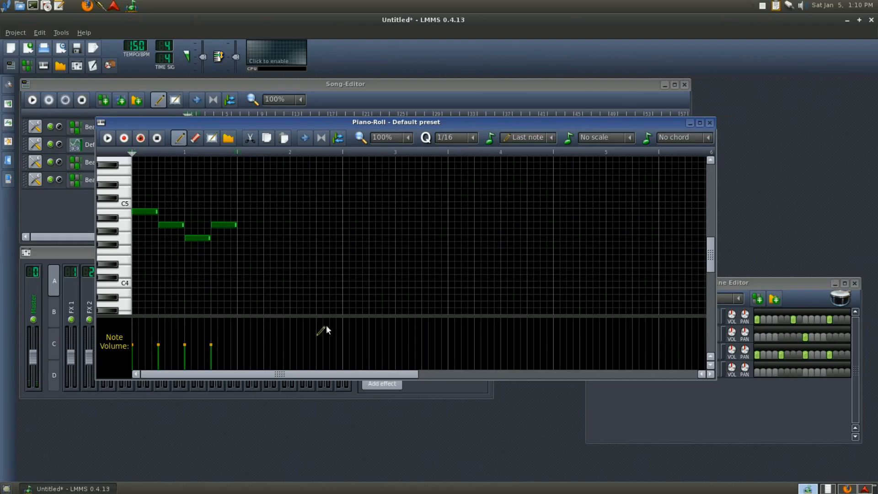
Step: Following the Exercise 3 score, enter bar 2 of the melody as two B4 quarter notes and one B4 half note
{"action": "left_click", "coordinate": [828, 488]}
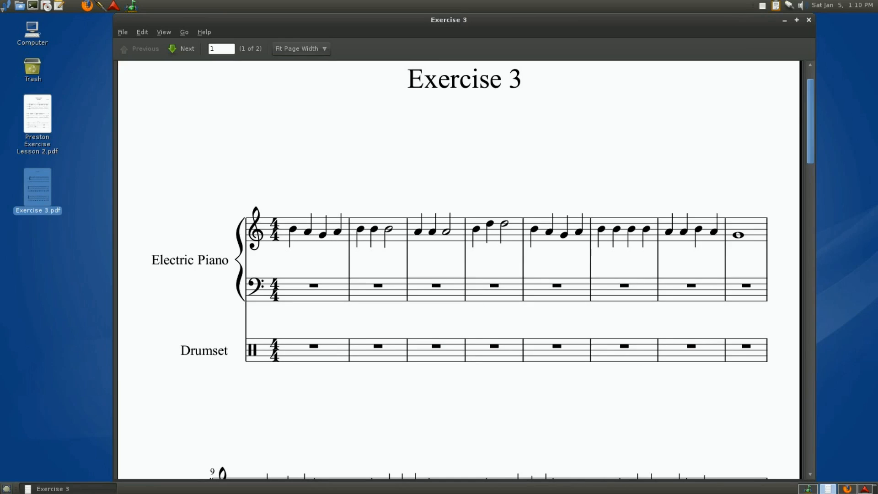
{"action": "left_click", "coordinate": [805, 488]}
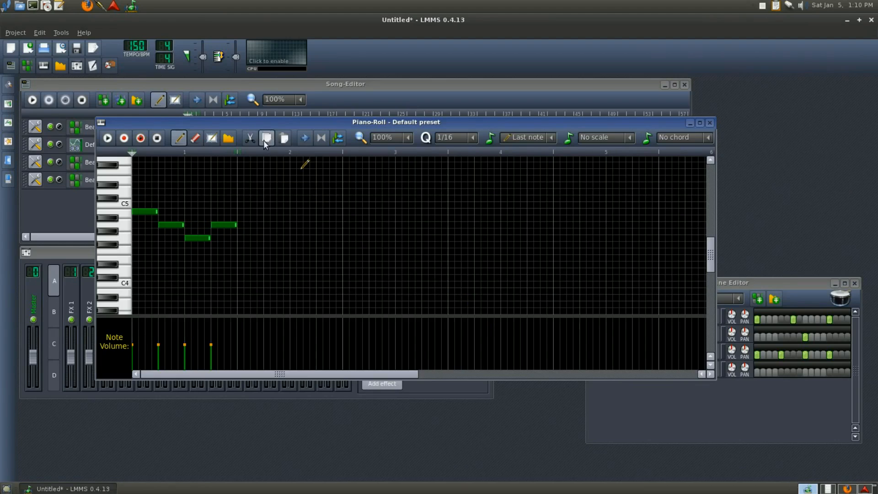
{"action": "left_click", "coordinate": [240, 212]}
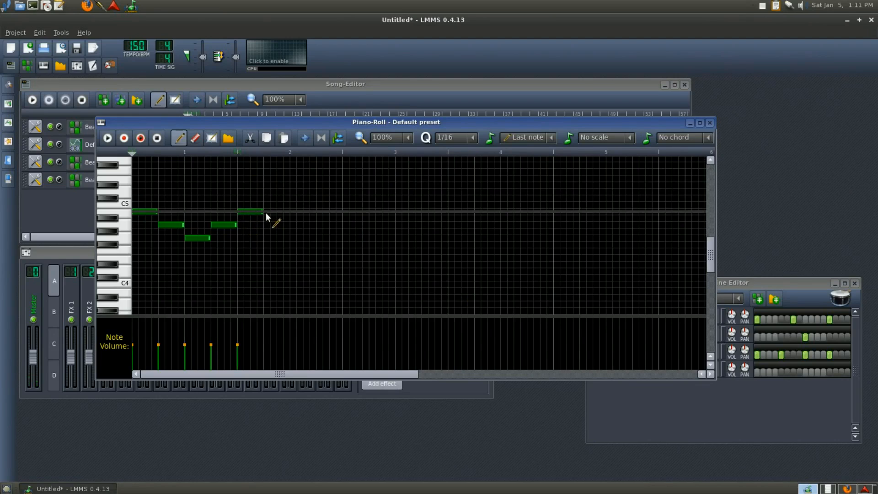
{"action": "left_click", "coordinate": [265, 212]}
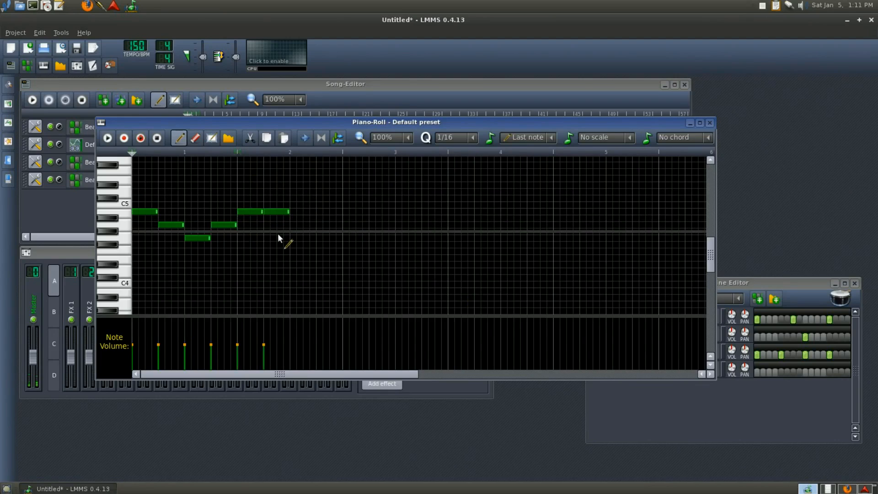
{"action": "left_click", "coordinate": [293, 212]}
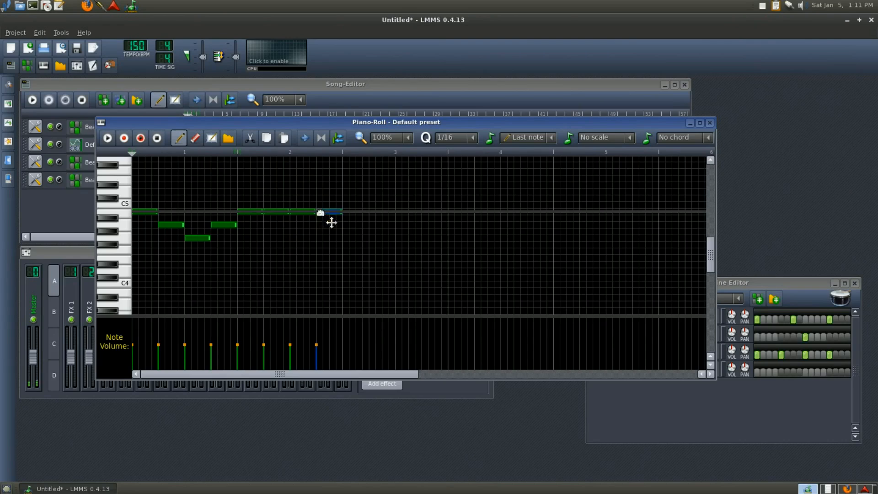
{"action": "right_click", "coordinate": [323, 212]}
{"action": "left_click_drag", "start_coordinate": [316, 212], "coordinate": [344, 213]}
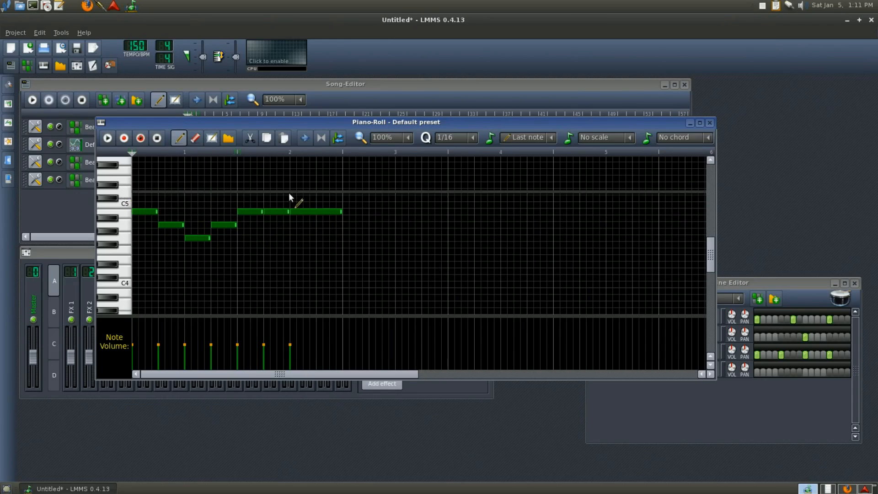
Step: Following the Exercise 3 score, enter bar 3 of the melody as two A4 quarter notes and one A4 half note
{"action": "left_click", "coordinate": [828, 489]}
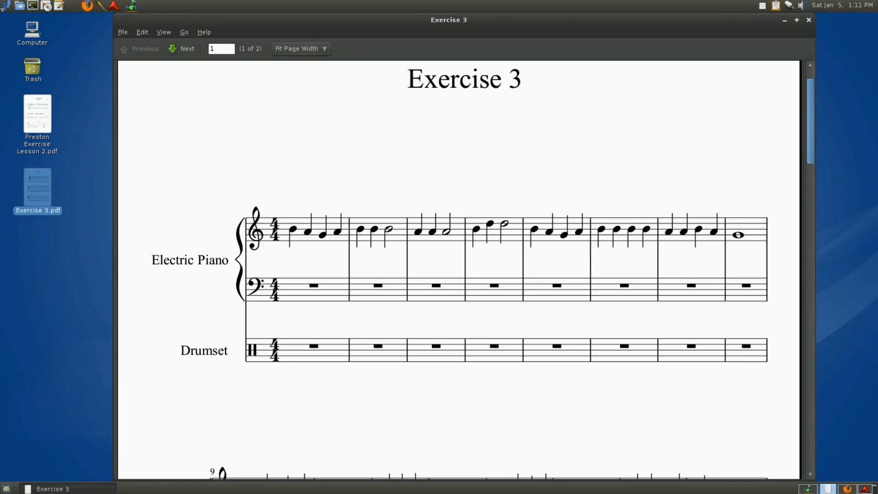
{"action": "left_click", "coordinate": [808, 489]}
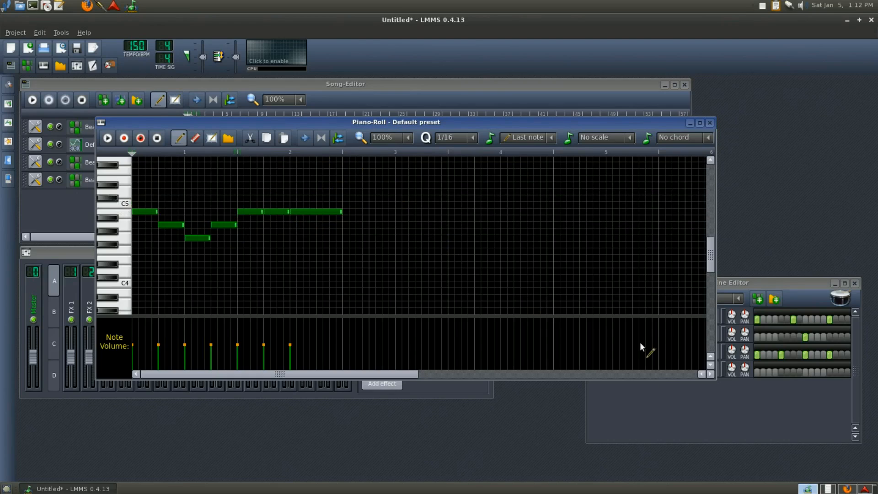
{"action": "left_click", "coordinate": [829, 488]}
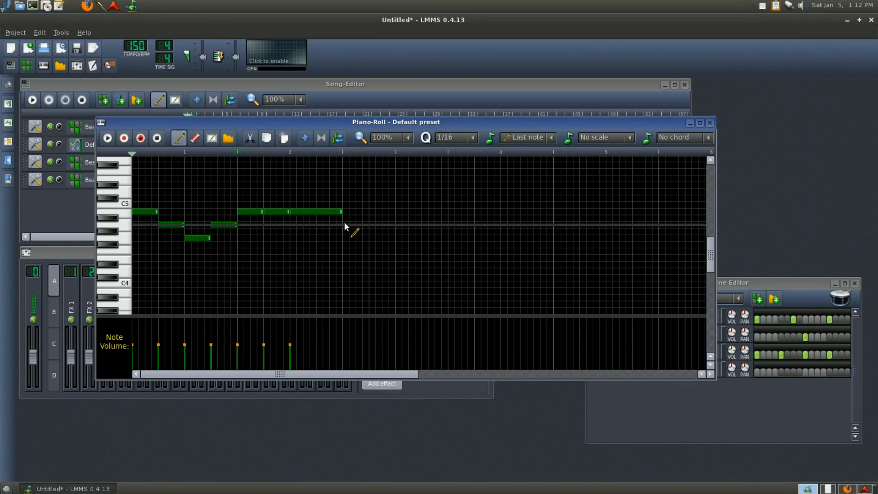
{"action": "left_click", "coordinate": [344, 224]}
{"action": "left_click_drag", "start_coordinate": [394, 225], "coordinate": [367, 225]}
{"action": "left_click", "coordinate": [369, 225]}
{"action": "left_click_drag", "start_coordinate": [396, 225], "coordinate": [447, 227]}
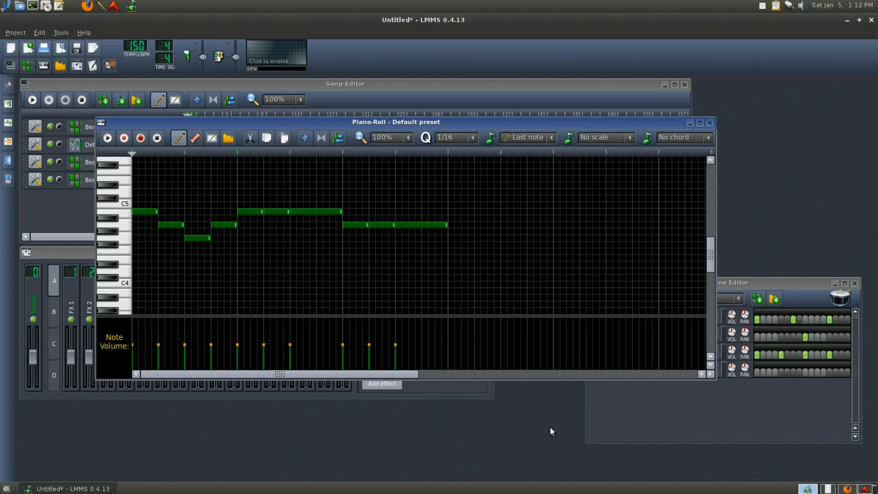
Step: Enter bar 4 from the score as quarter notes B4 and D5 plus a D5 half note, and briefly play back the melody
{"action": "left_click", "coordinate": [827, 488]}
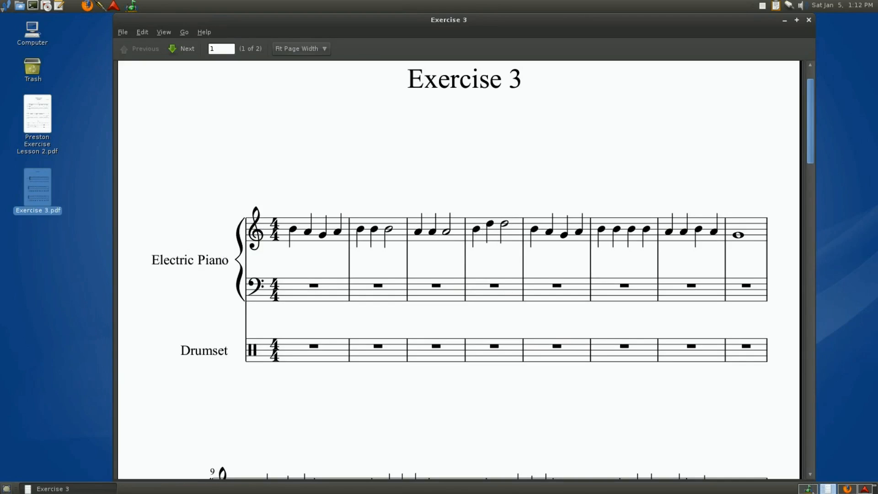
{"action": "left_click", "coordinate": [808, 488]}
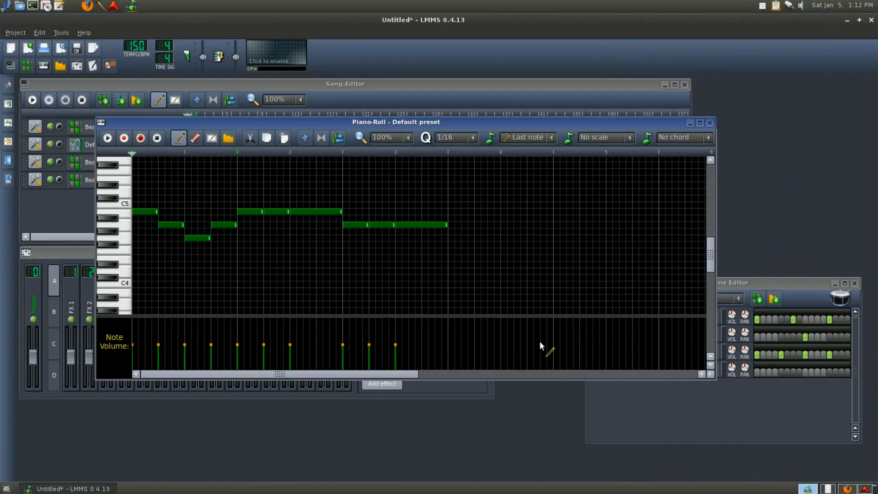
{"action": "left_click", "coordinate": [449, 213]}
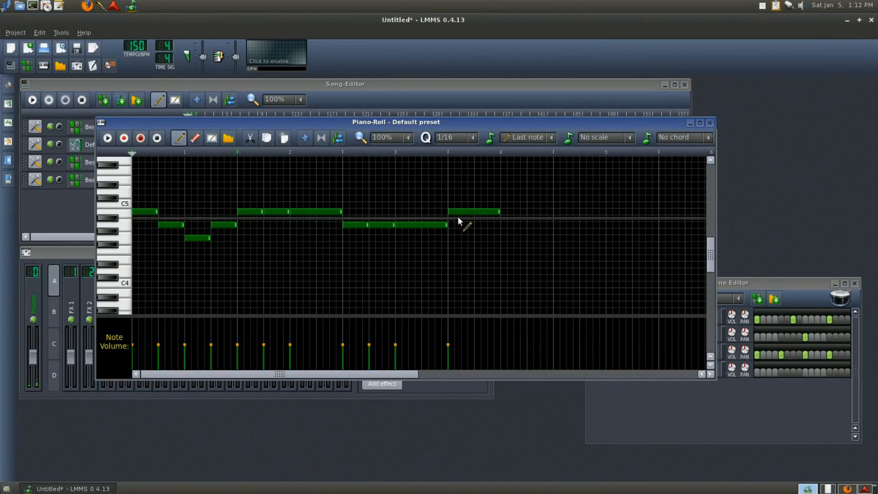
{"action": "left_click_drag", "start_coordinate": [498, 212], "coordinate": [473, 213]}
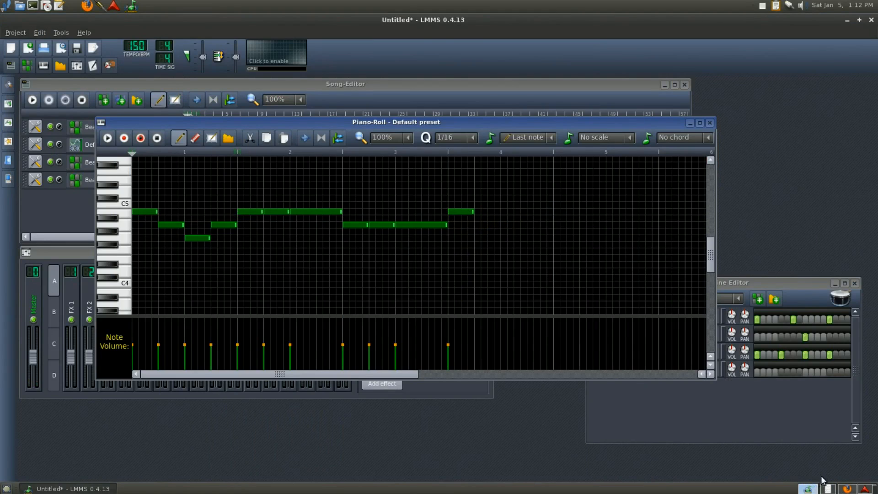
{"action": "left_click", "coordinate": [829, 488]}
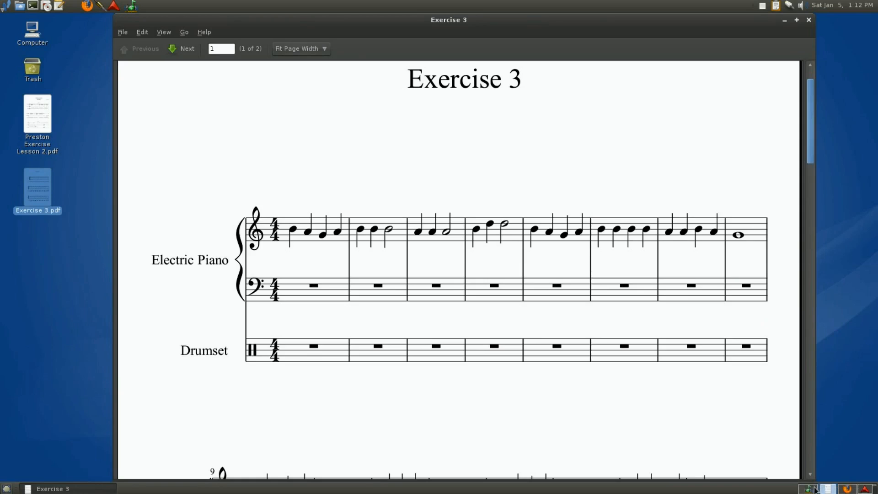
{"action": "left_click", "coordinate": [808, 489]}
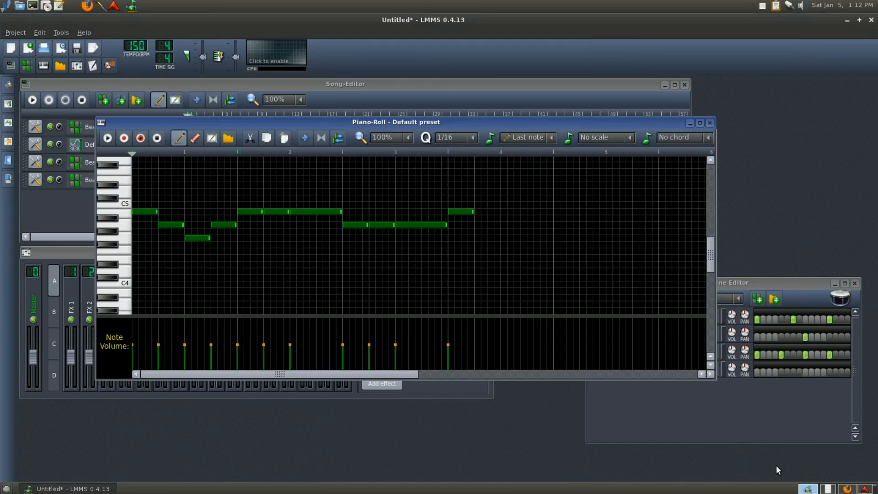
{"action": "left_click", "coordinate": [476, 192]}
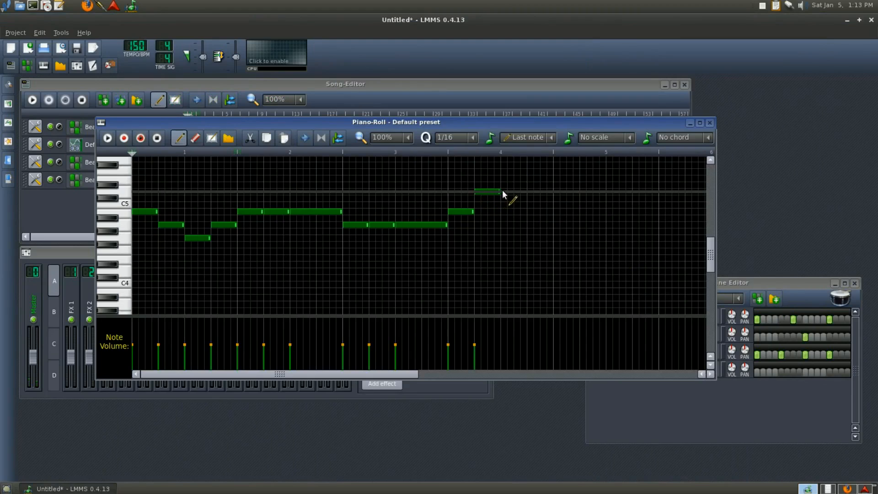
{"action": "left_click_drag", "start_coordinate": [502, 193], "coordinate": [553, 194]}
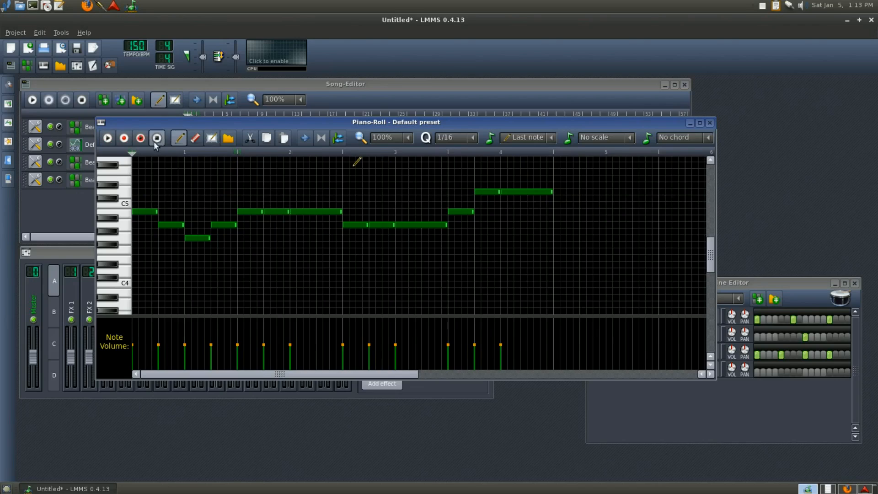
{"action": "left_click", "coordinate": [108, 138]}
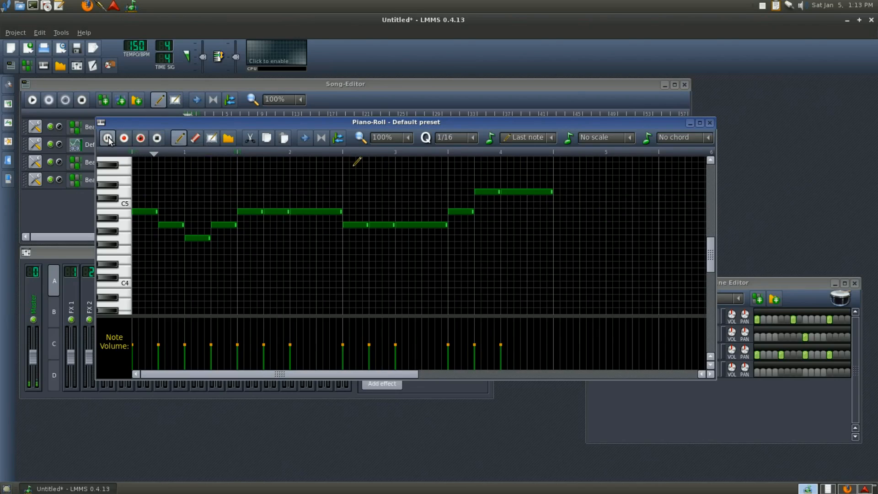
{"action": "left_click", "coordinate": [158, 137]}
Step: After checking the score, enter bar 5 of the melody as four quarter notes: B4, A4, G4 and A4
{"action": "left_click", "coordinate": [828, 488]}
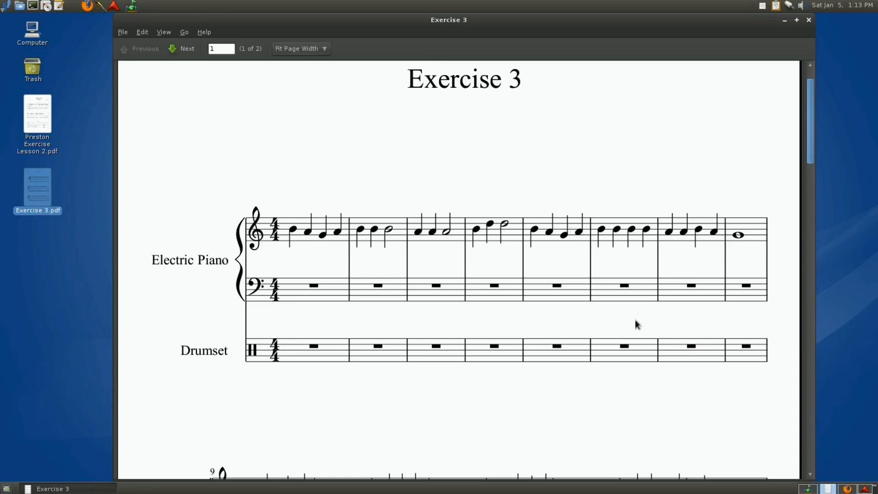
{"action": "left_click", "coordinate": [809, 488]}
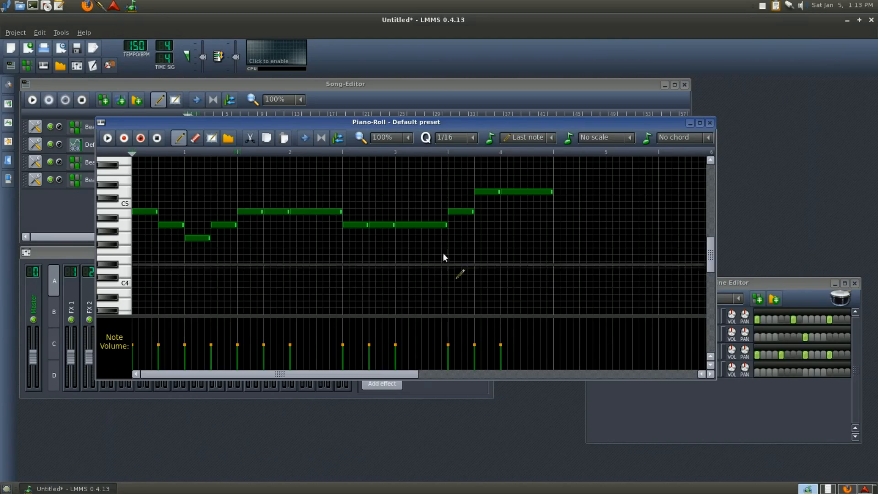
{"action": "left_click", "coordinate": [480, 191]}
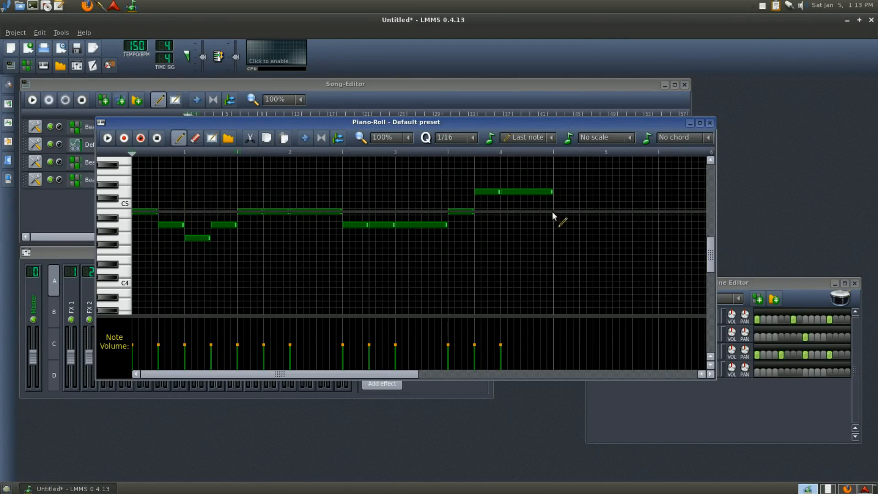
{"action": "left_click_drag", "start_coordinate": [556, 210], "coordinate": [577, 214]}
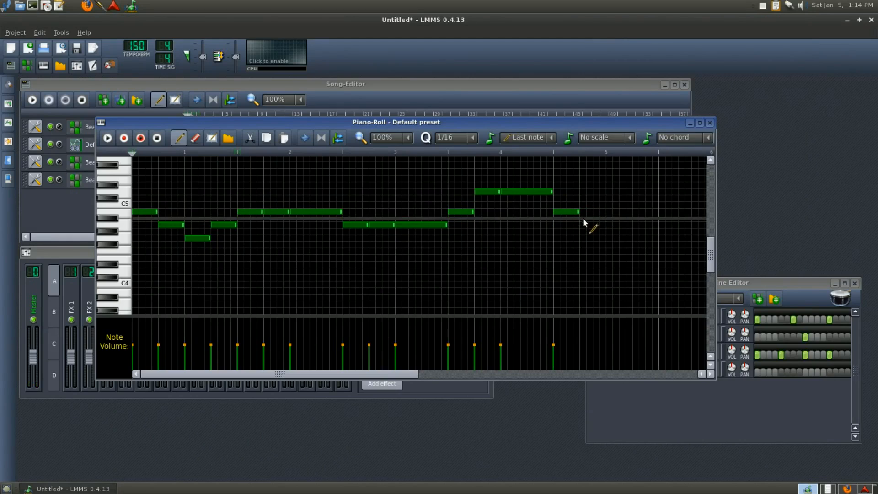
{"action": "left_click", "coordinate": [582, 223]}
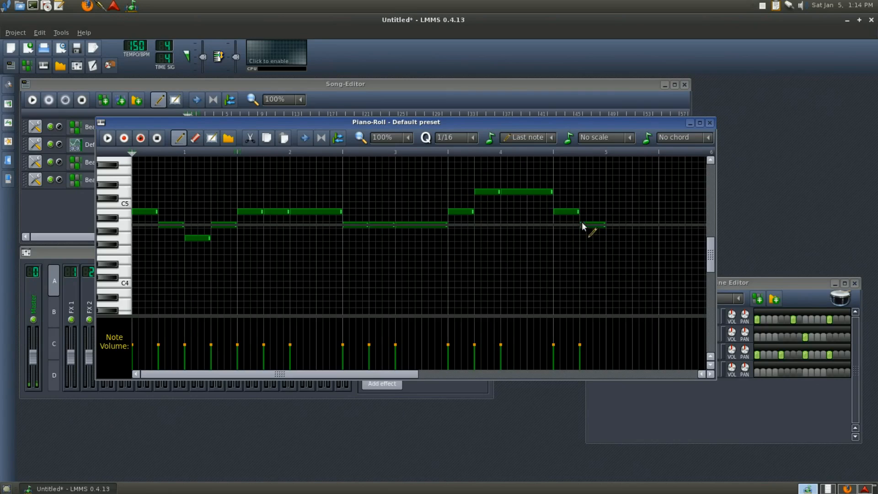
{"action": "left_click", "coordinate": [608, 238]}
{"action": "left_click", "coordinate": [634, 225]}
Step: Enter bar 6 of the melody as four B4 quarter notes
{"action": "left_click_drag", "start_coordinate": [404, 375], "coordinate": [518, 375]}
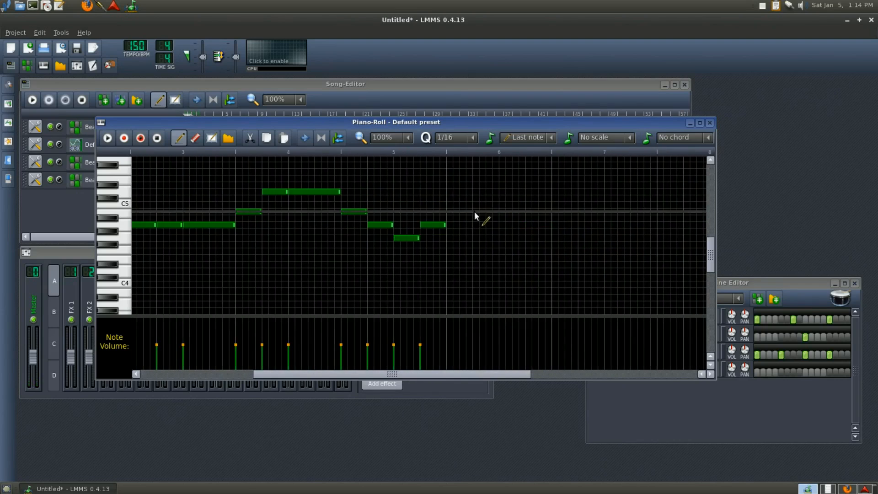
{"action": "left_click", "coordinate": [447, 211]}
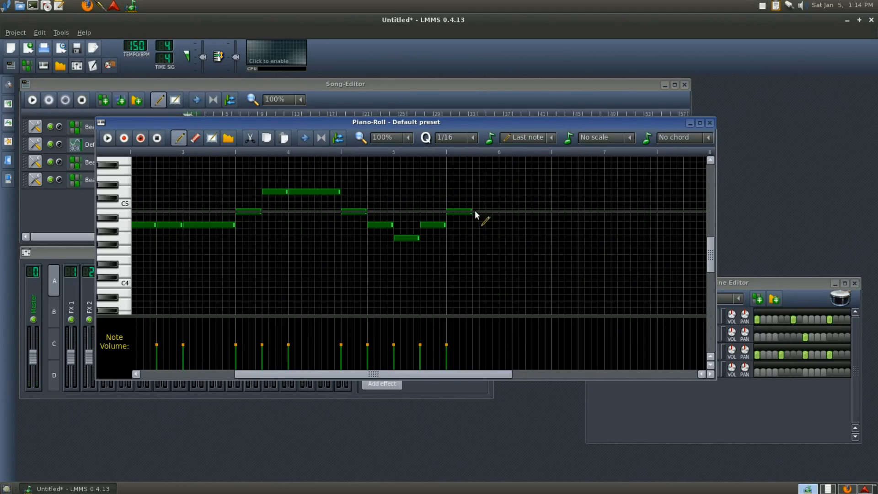
{"action": "left_click", "coordinate": [475, 211]}
{"action": "left_click", "coordinate": [529, 210]}
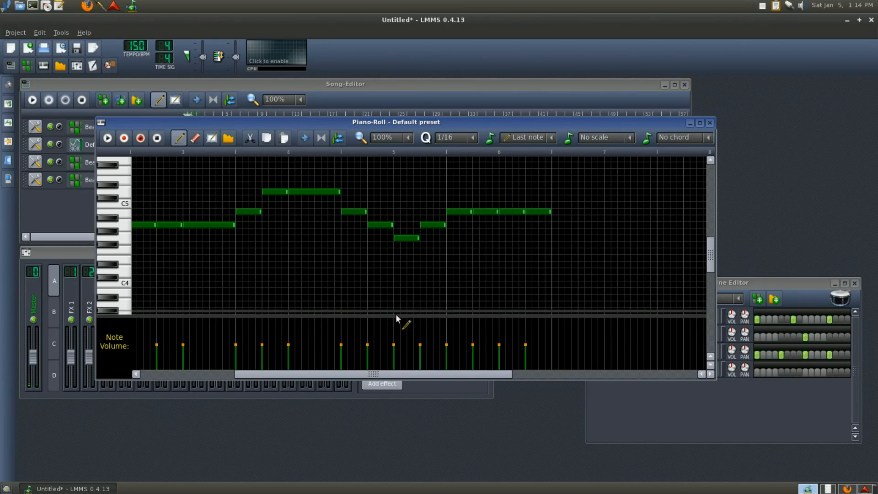
Step: Enter bar 7 from the score as quarter notes A4, A4, B4 and A4, correcting the first two from A#4 to A4
{"action": "left_click", "coordinate": [827, 488]}
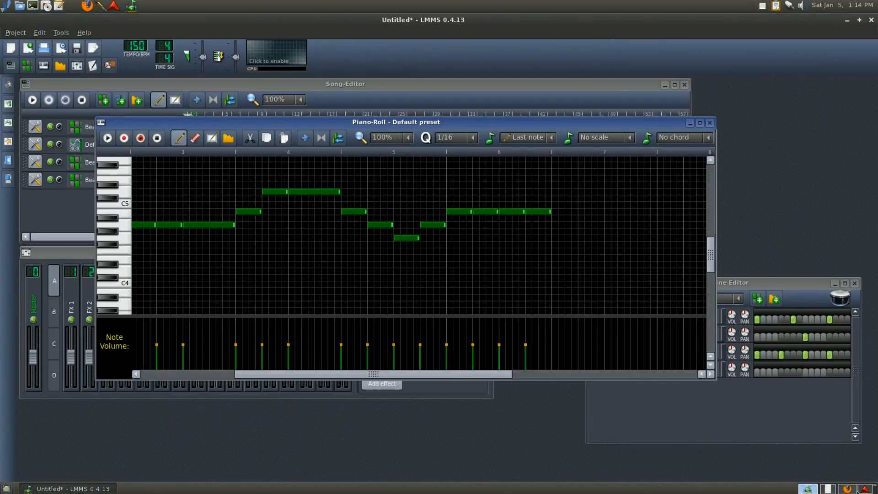
{"action": "left_click", "coordinate": [828, 488]}
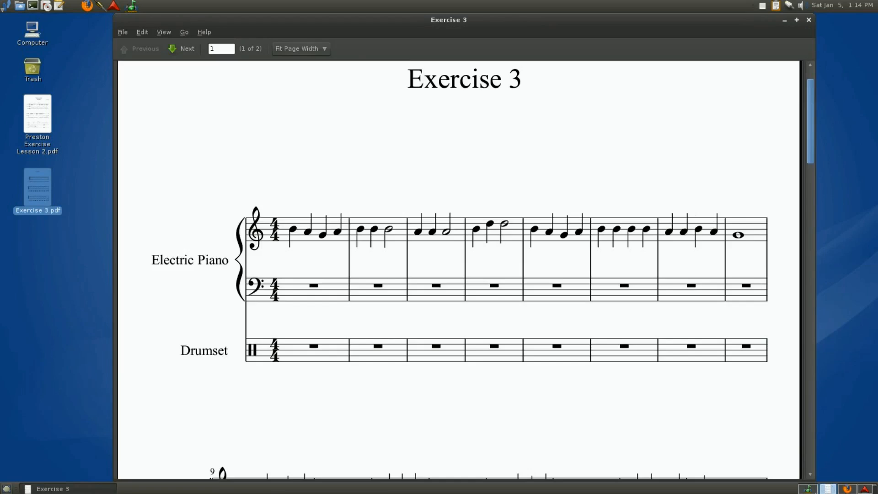
{"action": "left_click", "coordinate": [807, 488]}
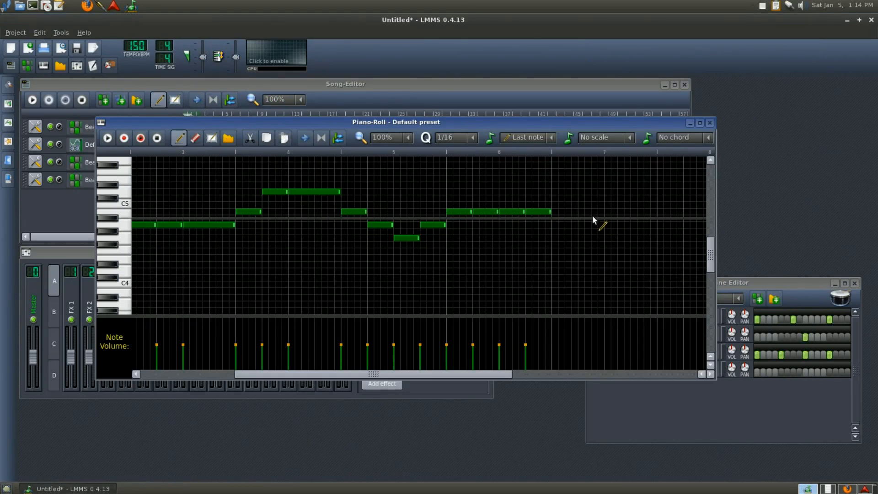
{"action": "left_click", "coordinate": [552, 218]}
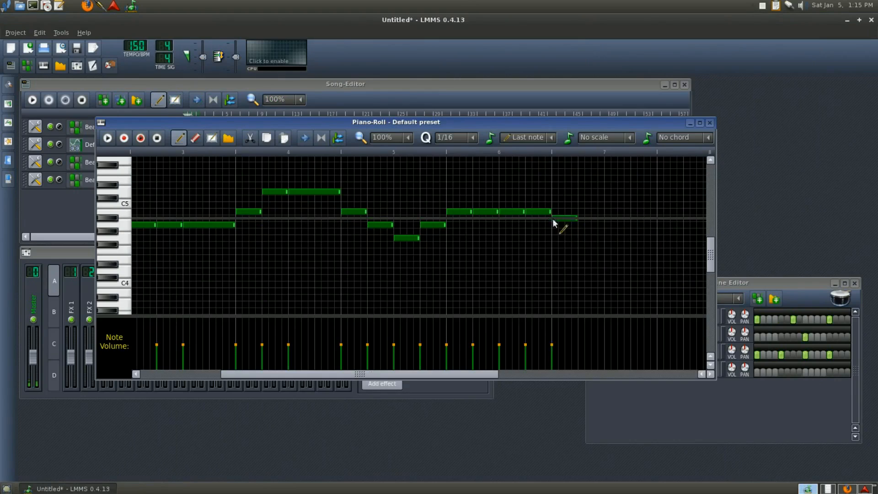
{"action": "left_click", "coordinate": [579, 218]}
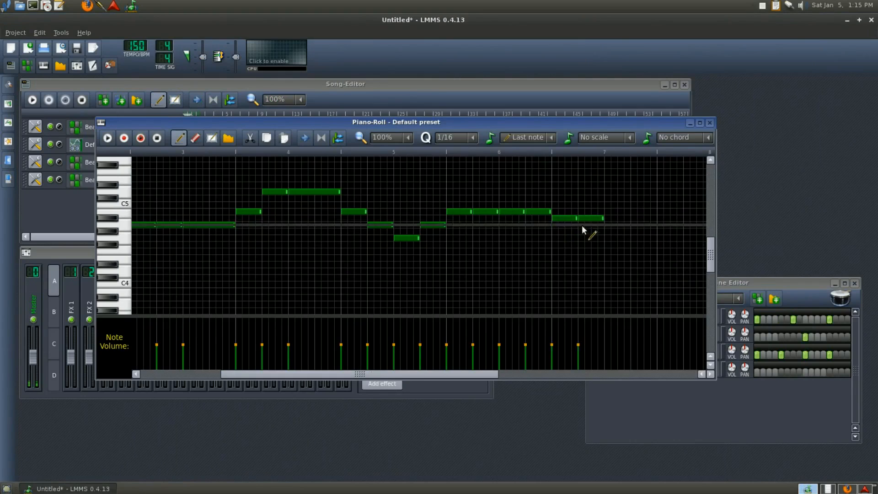
{"action": "left_click", "coordinate": [824, 488]}
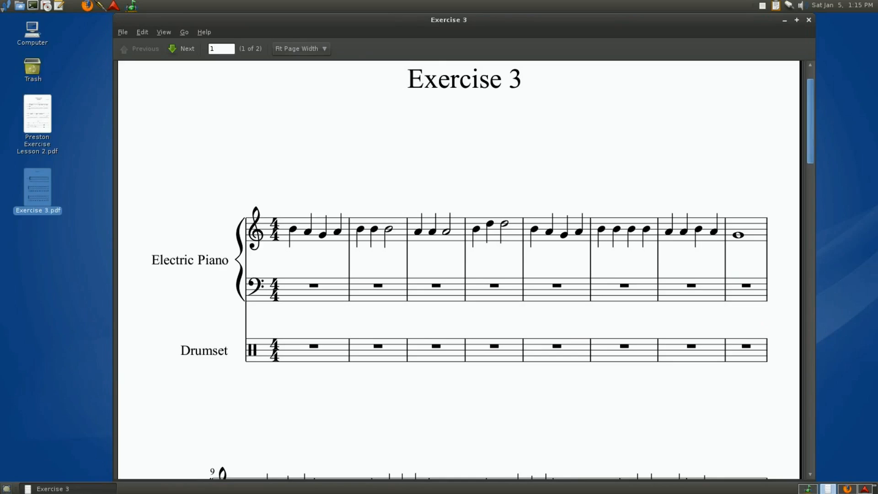
{"action": "left_click", "coordinate": [805, 488]}
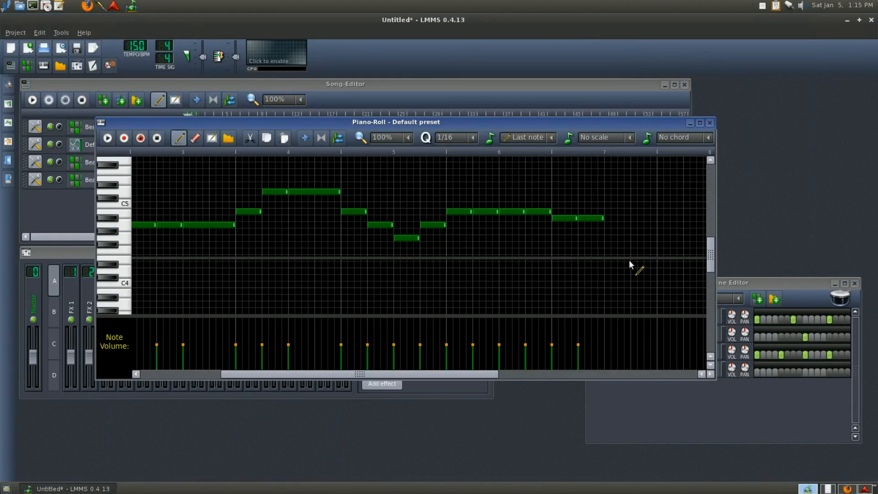
{"action": "left_click", "coordinate": [606, 212]}
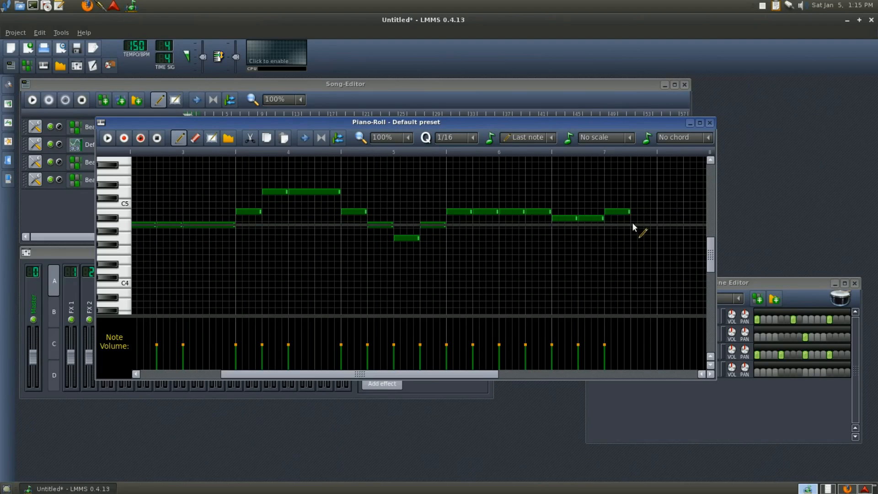
{"action": "left_click", "coordinate": [632, 224]}
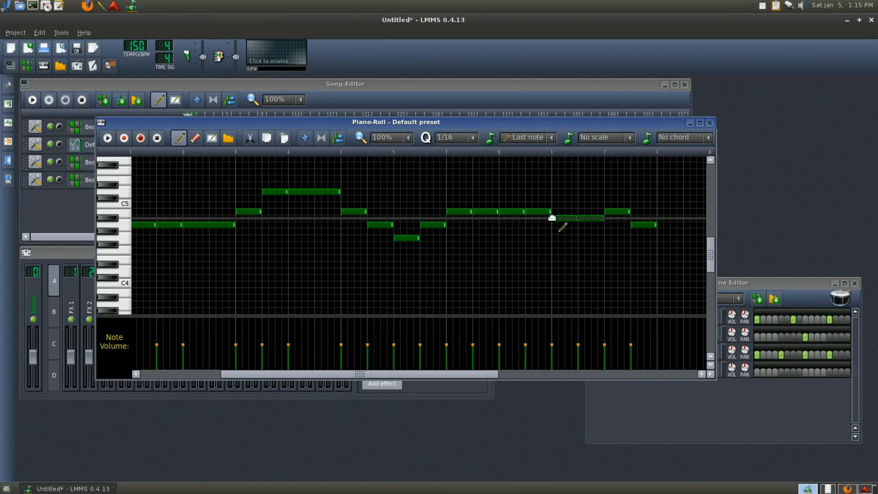
{"action": "left_click", "coordinate": [570, 217]}
{"action": "left_click_drag", "start_coordinate": [570, 217], "coordinate": [589, 225]}
Step: Enter bar 8 of the melody as a single G4 whole note
{"action": "left_click_drag", "start_coordinate": [429, 380], "coordinate": [523, 378]}
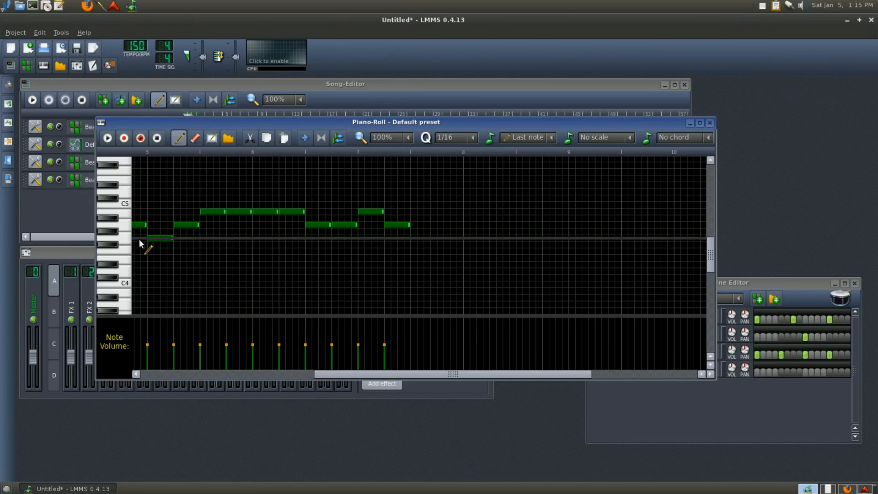
{"action": "left_click", "coordinate": [412, 237]}
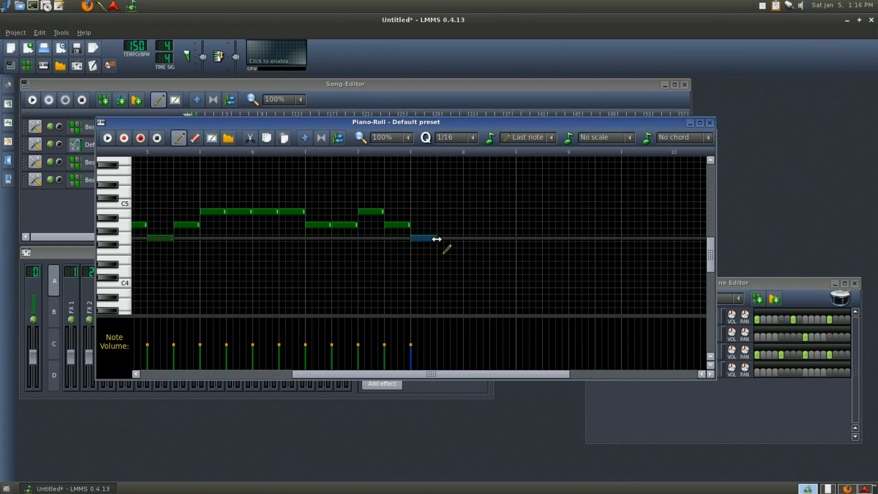
{"action": "left_click_drag", "start_coordinate": [437, 238], "coordinate": [516, 238]}
{"action": "left_click_drag", "start_coordinate": [506, 237], "coordinate": [516, 238]}
Step: Check bar 9 of the melody in the Exercise 3 score and enter its first note as a B4 quarter note in LMMS
{"action": "left_click_drag", "start_coordinate": [320, 373], "coordinate": [451, 382]}
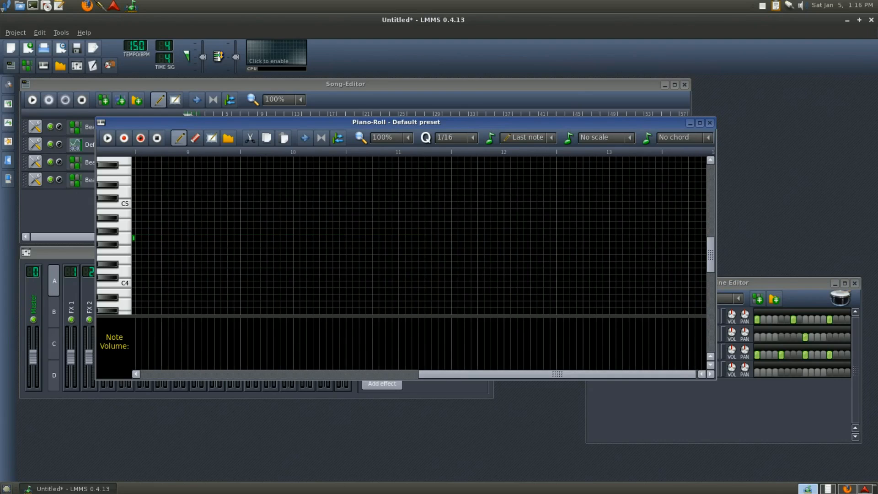
{"action": "left_click", "coordinate": [827, 488]}
{"action": "scroll", "coordinate": [406, 303], "scroll_direction": "down", "scroll_amount": 4}
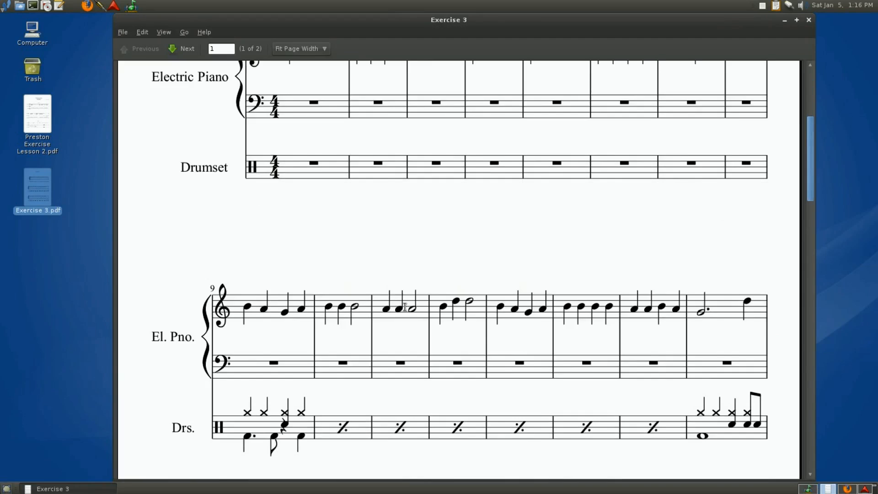
{"action": "scroll", "coordinate": [405, 307], "scroll_direction": "down", "scroll_amount": 3}
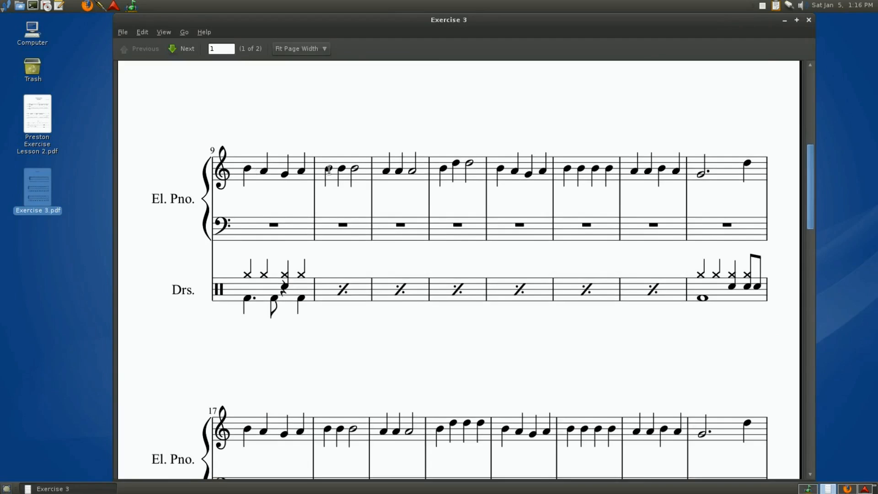
{"action": "left_click", "coordinate": [806, 488]}
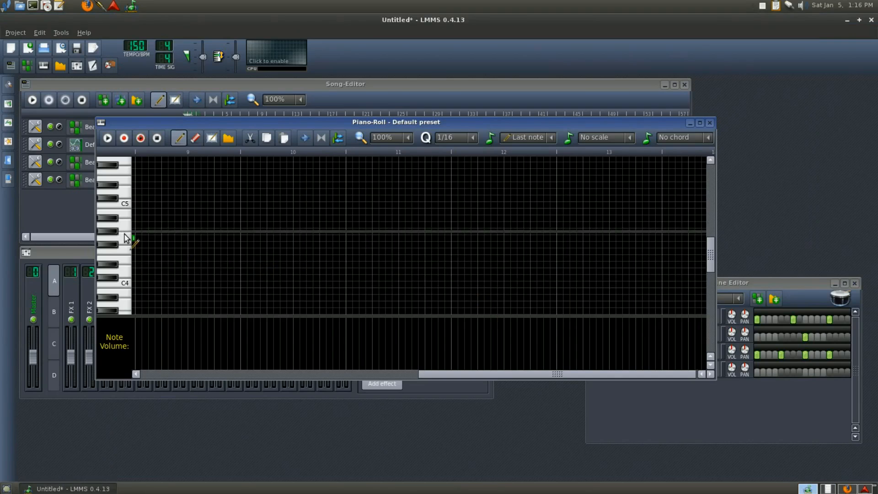
{"action": "left_click", "coordinate": [138, 213]}
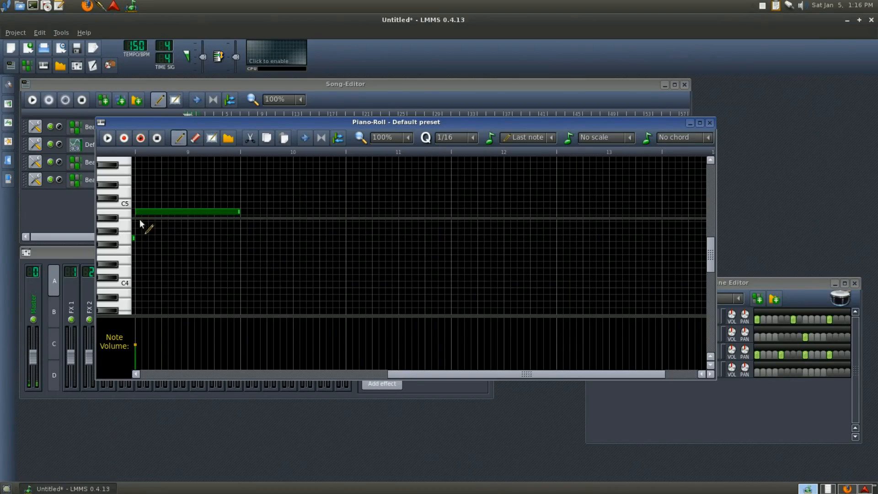
{"action": "left_click", "coordinate": [239, 212]}
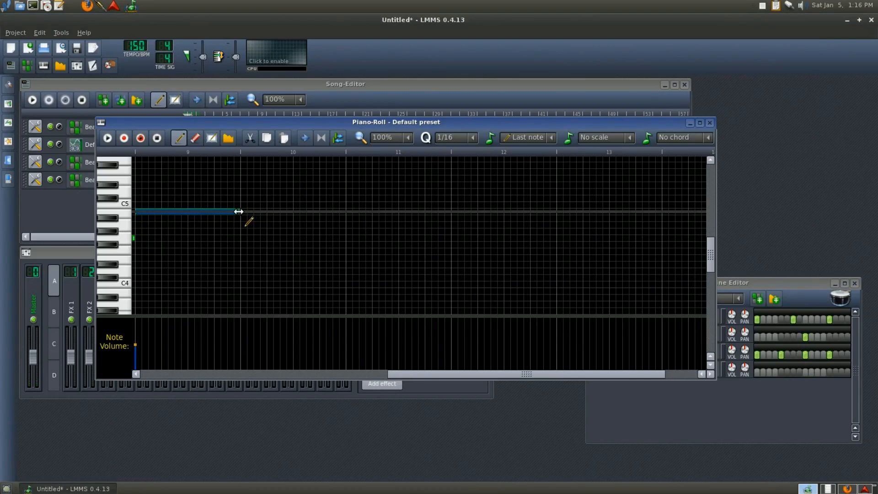
{"action": "left_click_drag", "start_coordinate": [237, 213], "coordinate": [160, 216]}
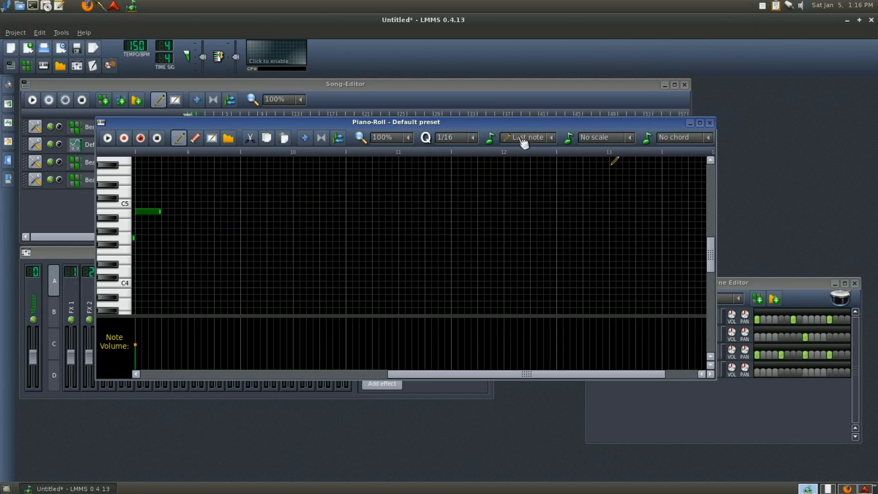
Step: Set the note length to 1/4 and complete bar 9 with the quarter notes A4, G4 and A4
{"action": "left_click", "coordinate": [551, 137]}
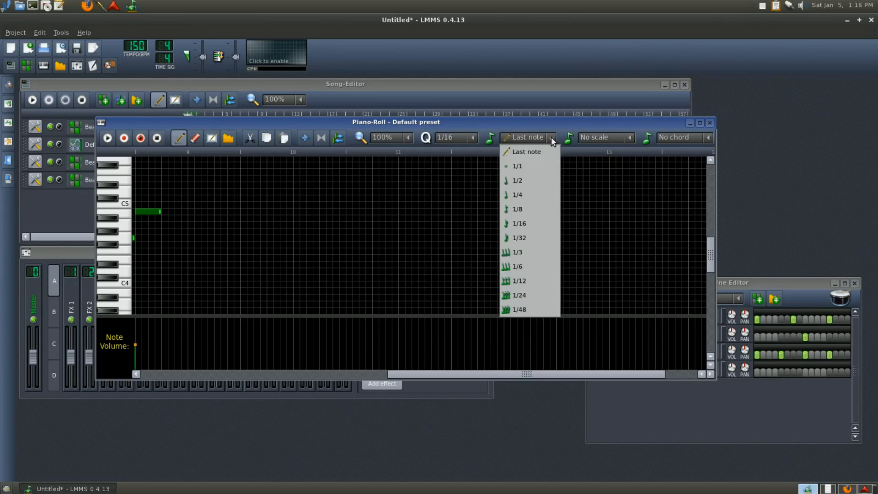
{"action": "left_click", "coordinate": [536, 195]}
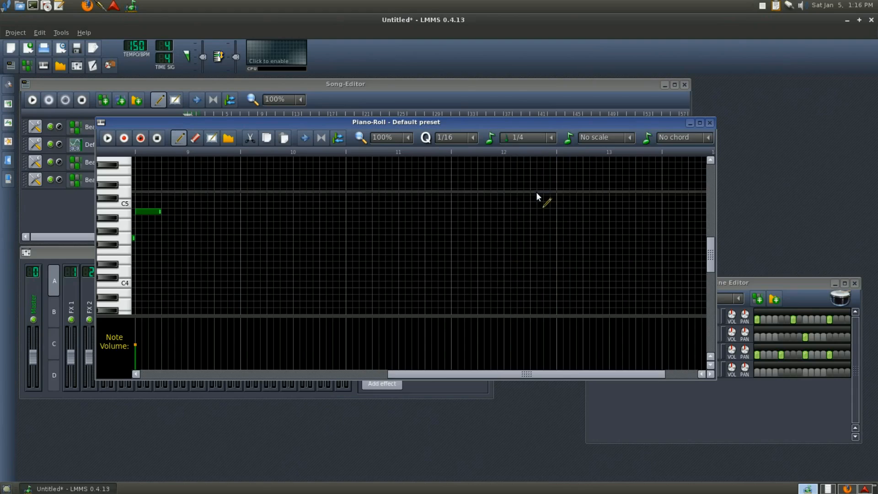
{"action": "left_click", "coordinate": [166, 225]}
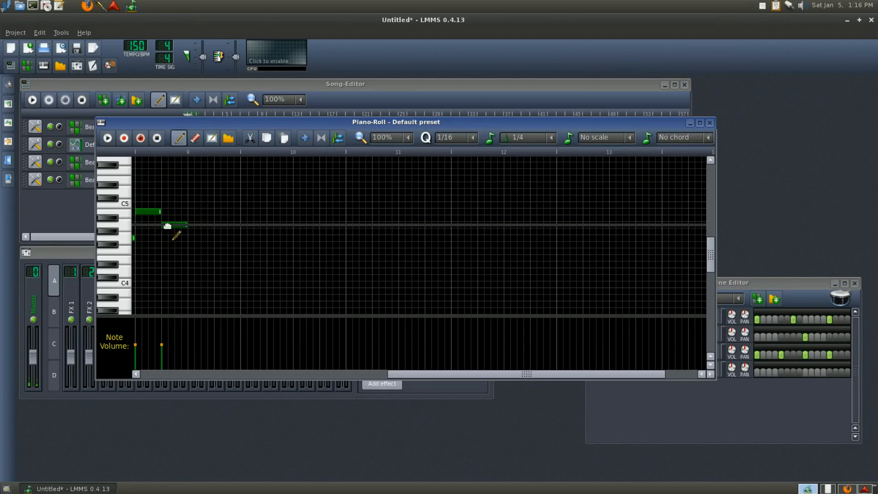
{"action": "left_click", "coordinate": [191, 238]}
{"action": "left_click", "coordinate": [216, 225]}
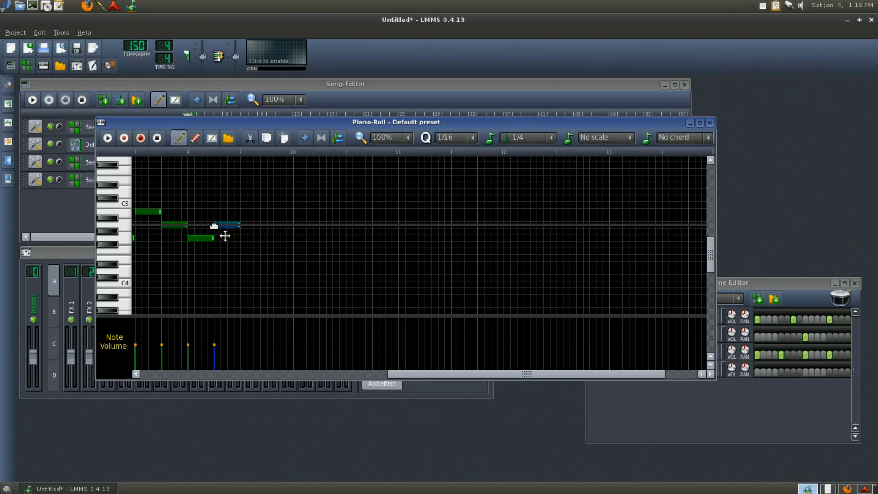
Step: Switch to the Exercise 3 score to read bar 10 of the electric piano melody
{"action": "left_click", "coordinate": [830, 490]}
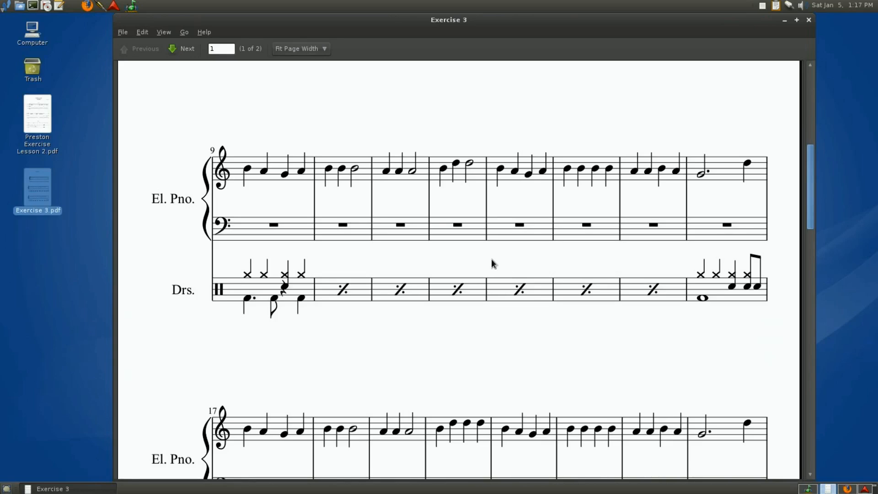